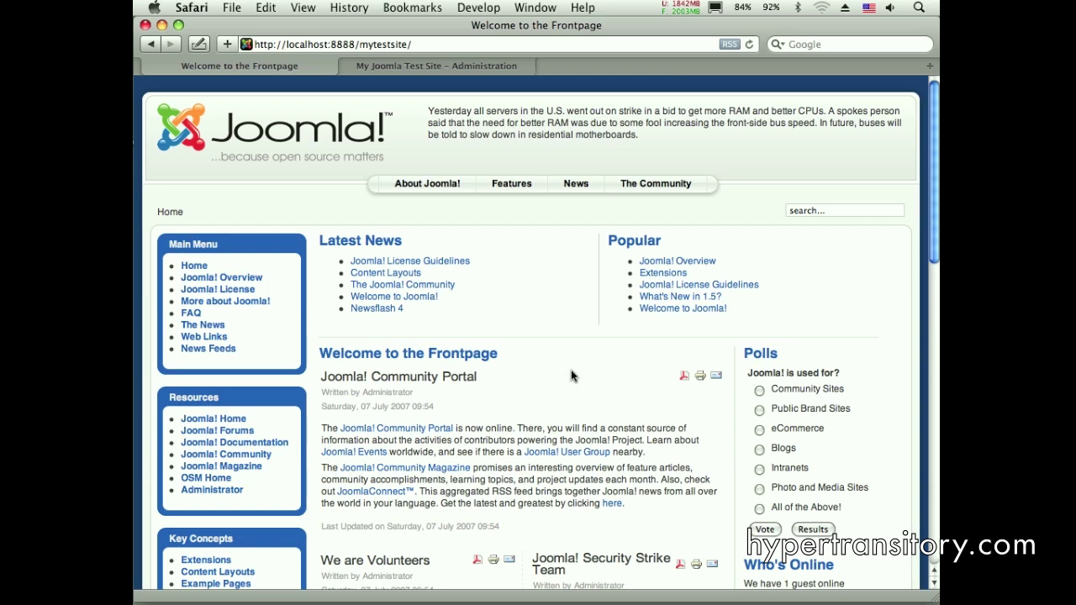
Step: Browse the About Joomla!, Features, News and The Community front-end pages, then switch to the Administration tab
click(427, 188)
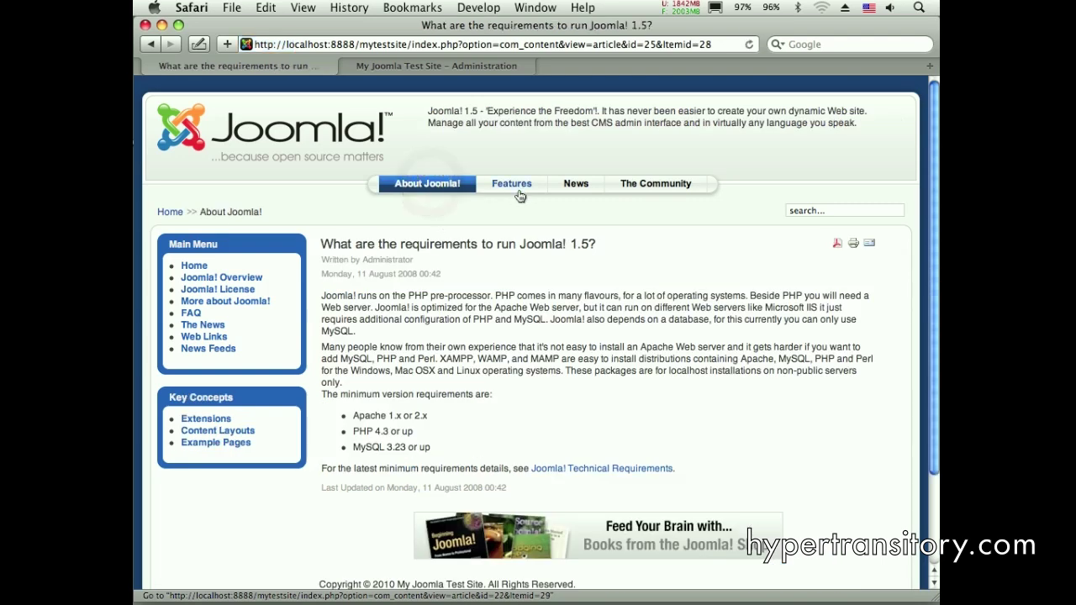
click(512, 187)
click(576, 185)
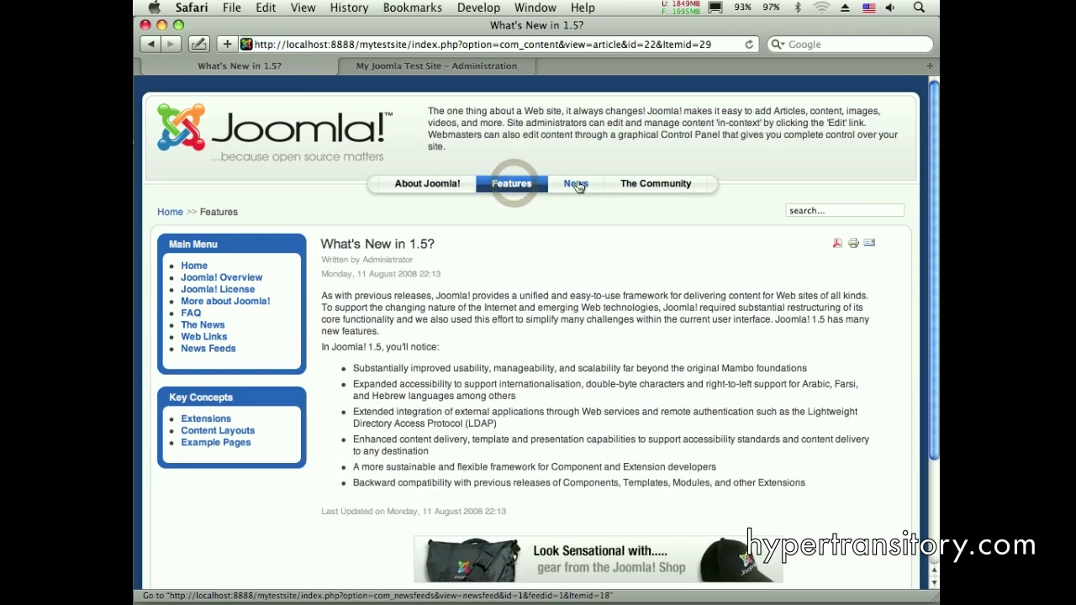
click(660, 183)
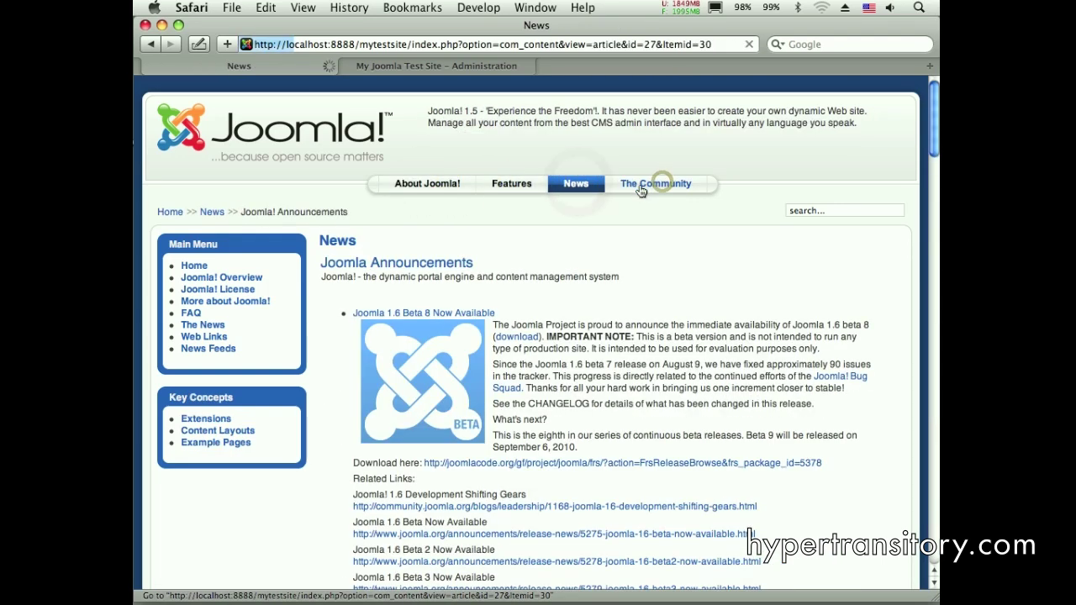
click(435, 185)
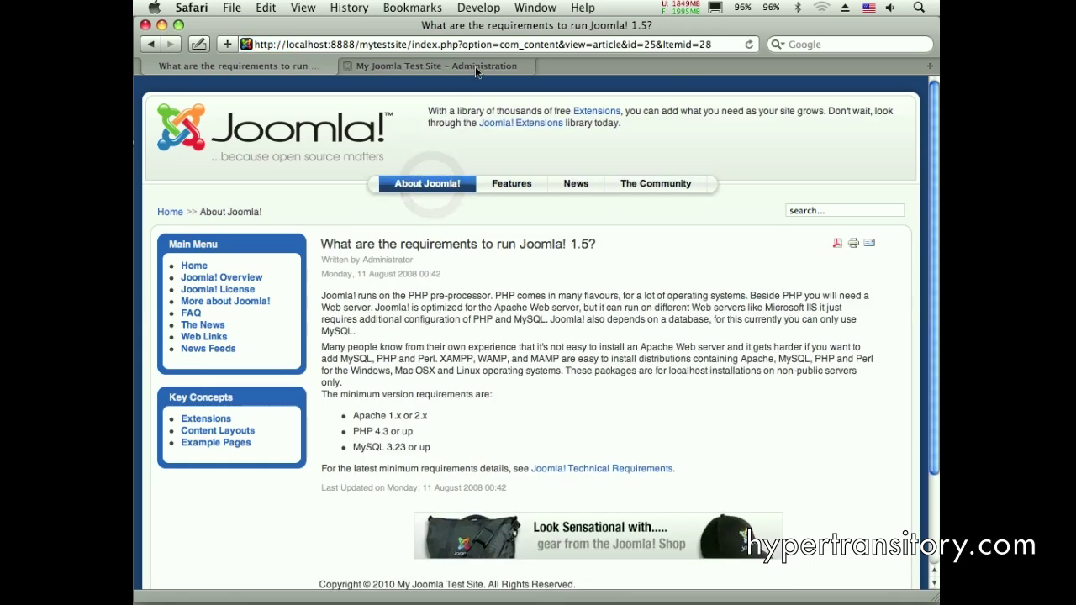
click(485, 64)
Step: Go to Extensions > Template Manager and open the beez template's edit page
mouse_move(440, 214)
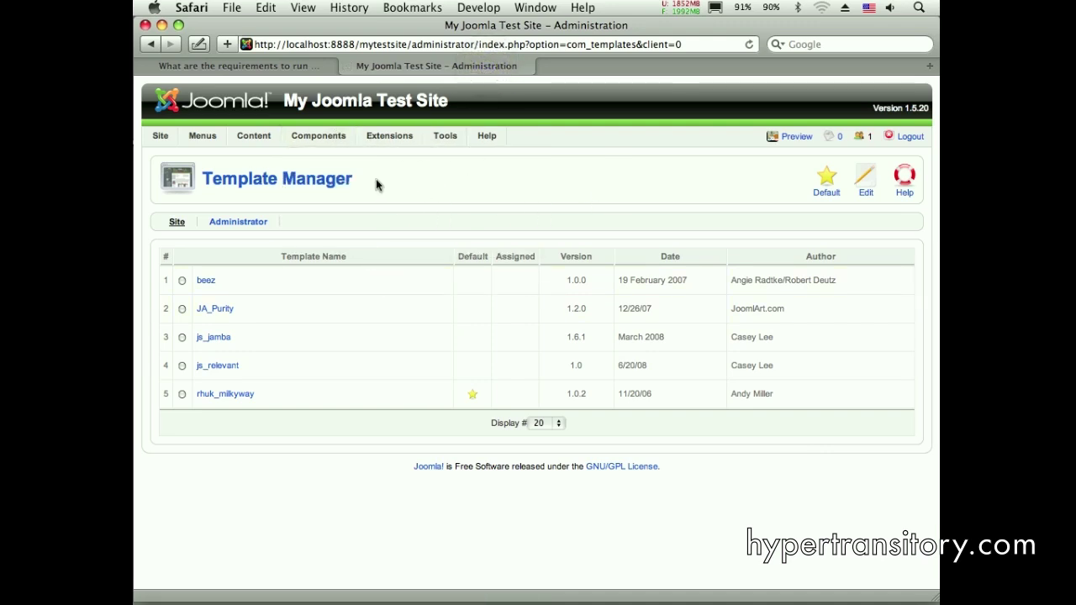
mouse_move(389, 140)
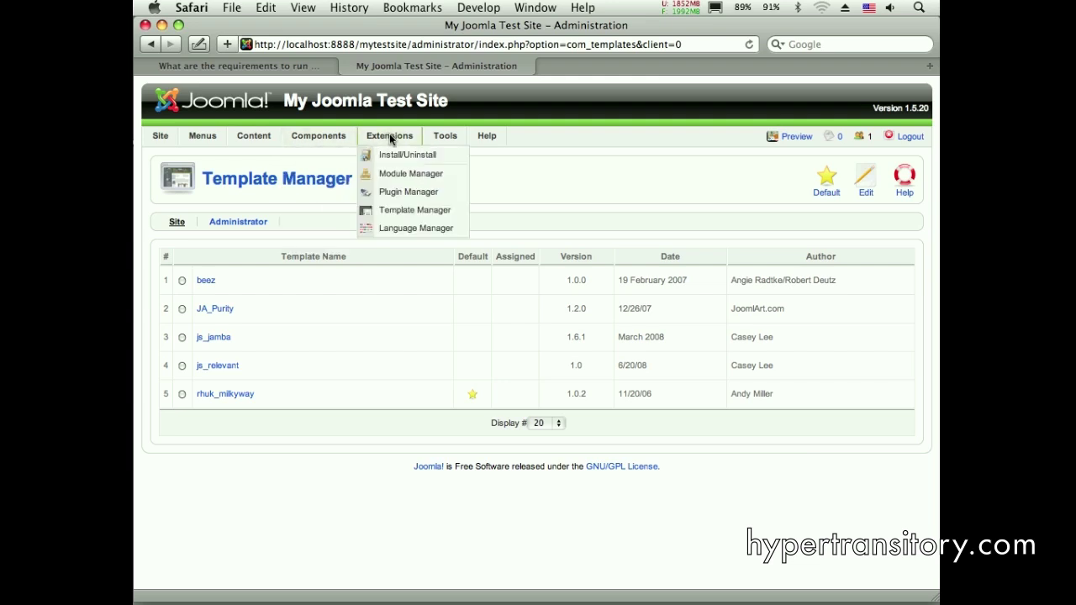
click(408, 210)
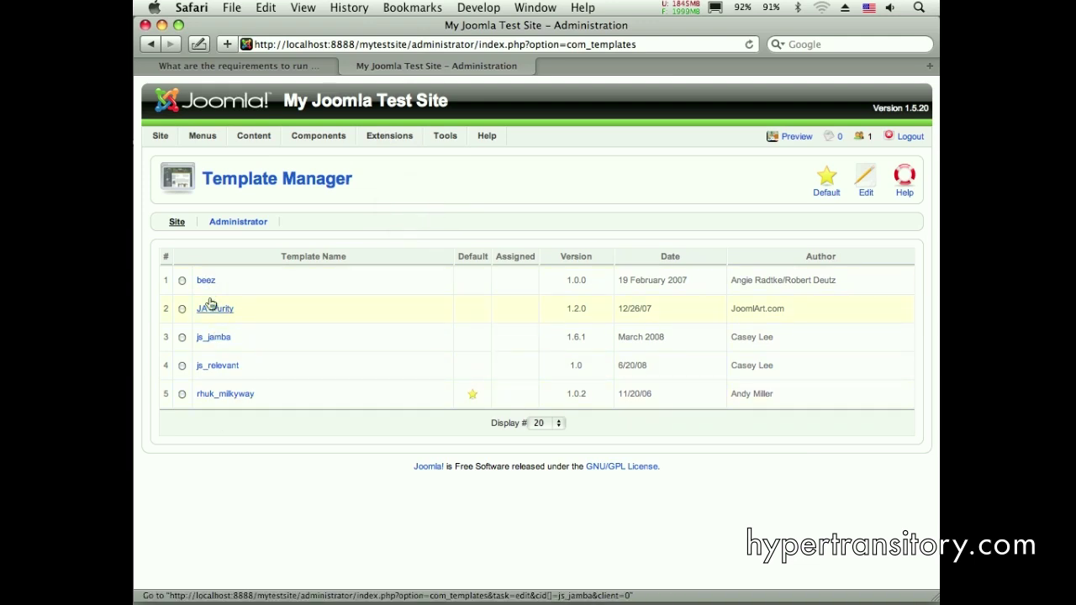
mouse_move(208, 319)
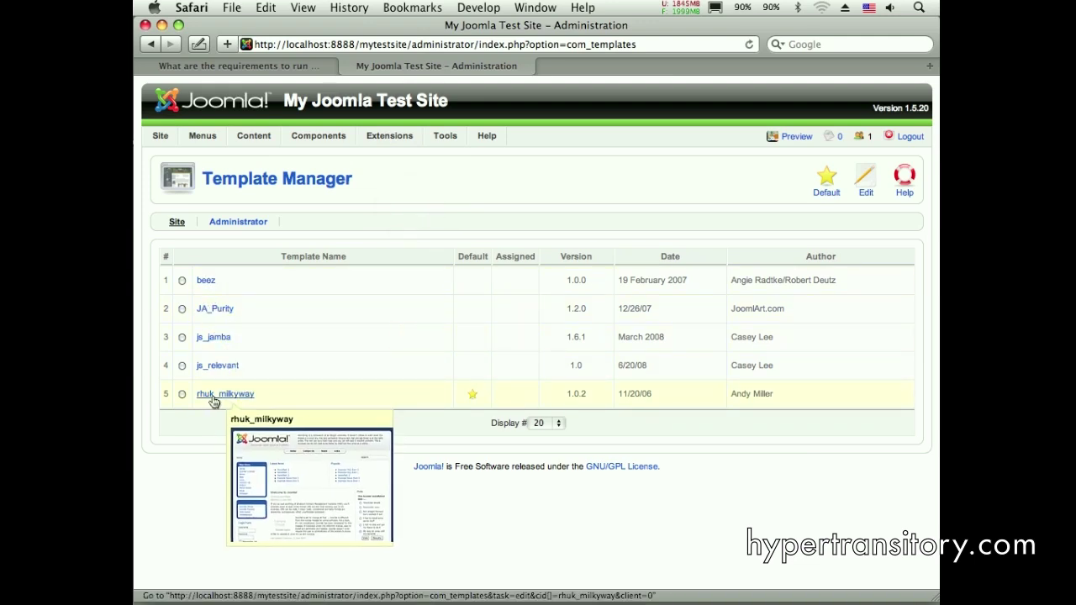
click(469, 397)
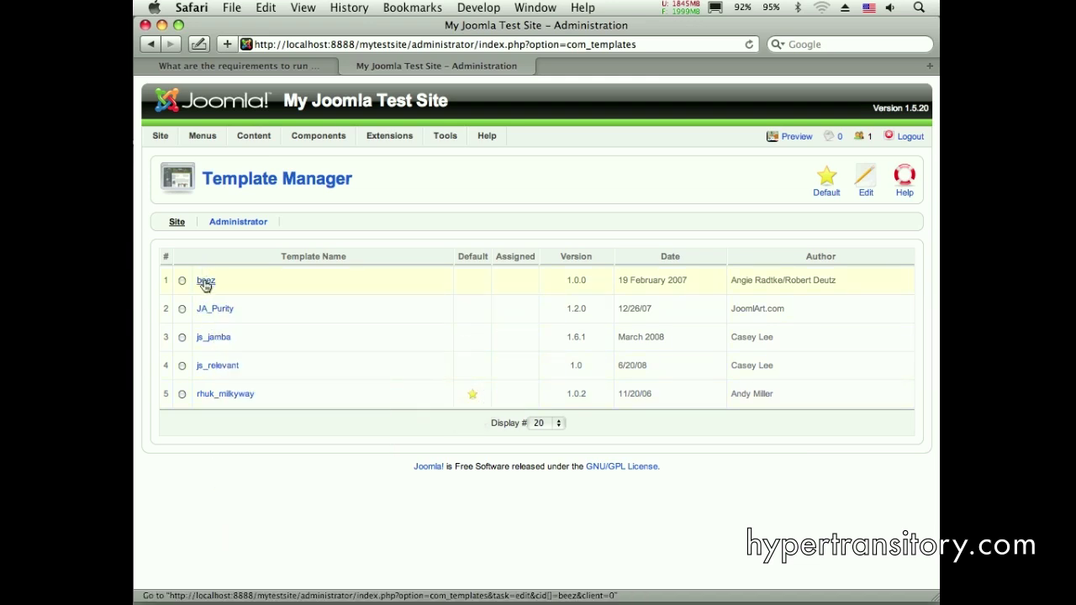
mouse_move(204, 286)
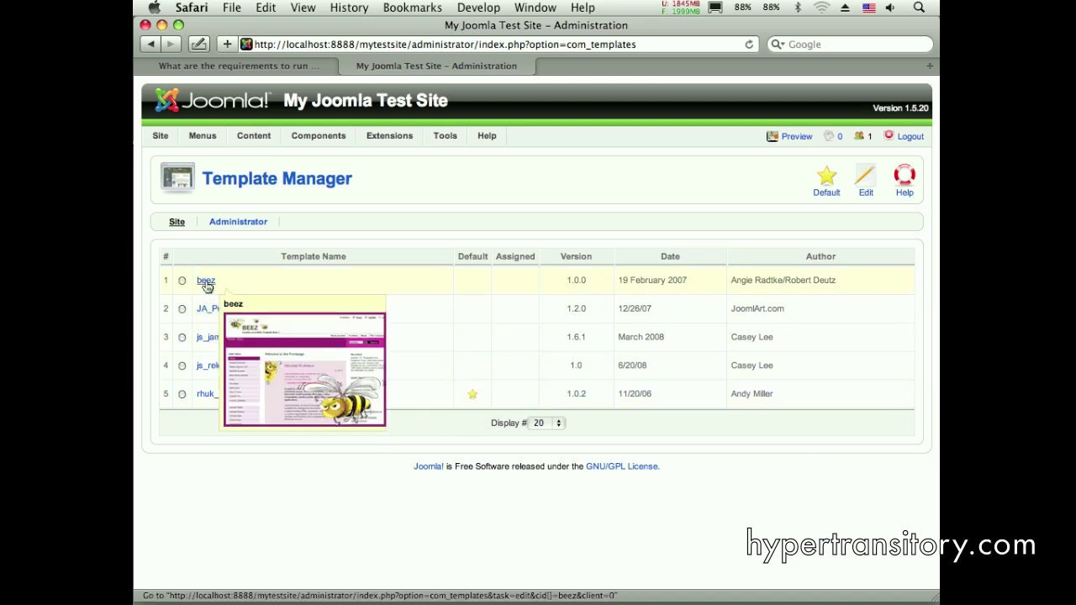
click(205, 282)
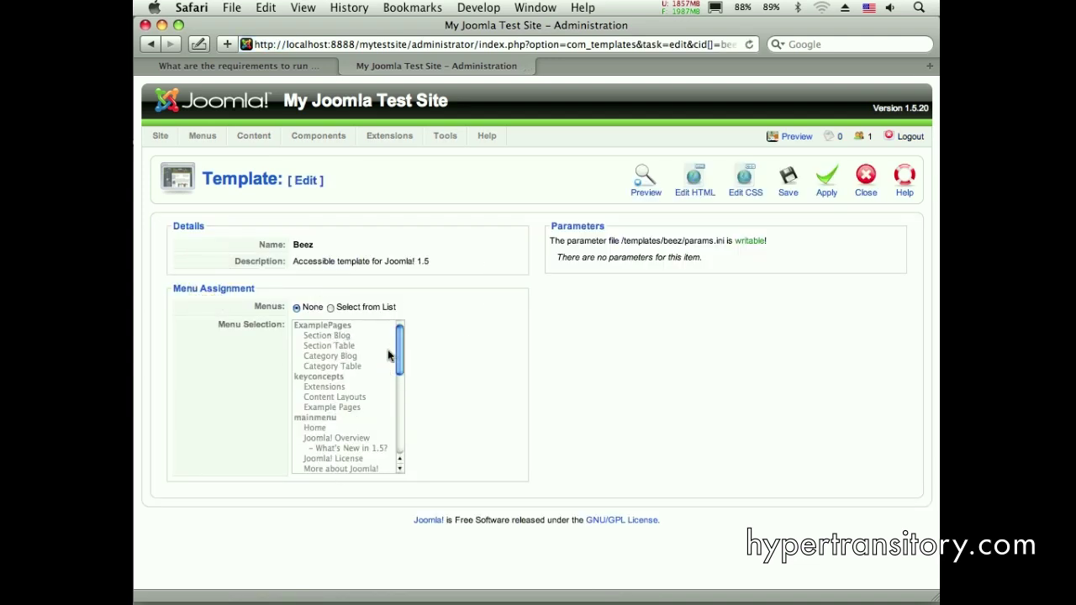
Step: Assign the Beez template to the About Joomla! top-menu page with Select from List, and save
mouse_move(399, 353)
mouse_down()
mouse_move(399, 425)
mouse_move(401, 343)
mouse_up()
click(330, 308)
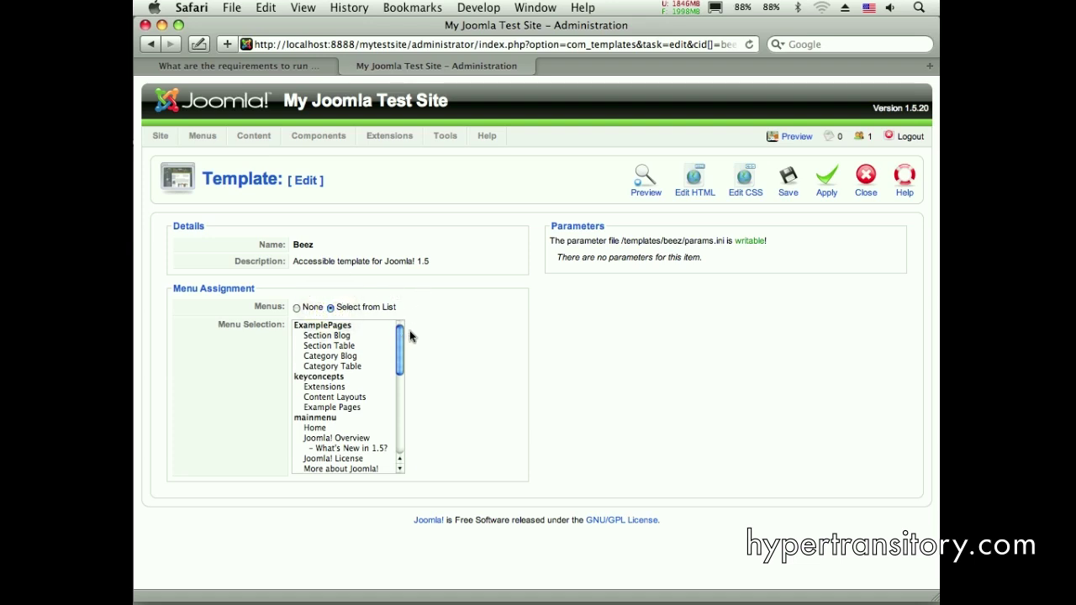
drag(399, 336, 407, 433)
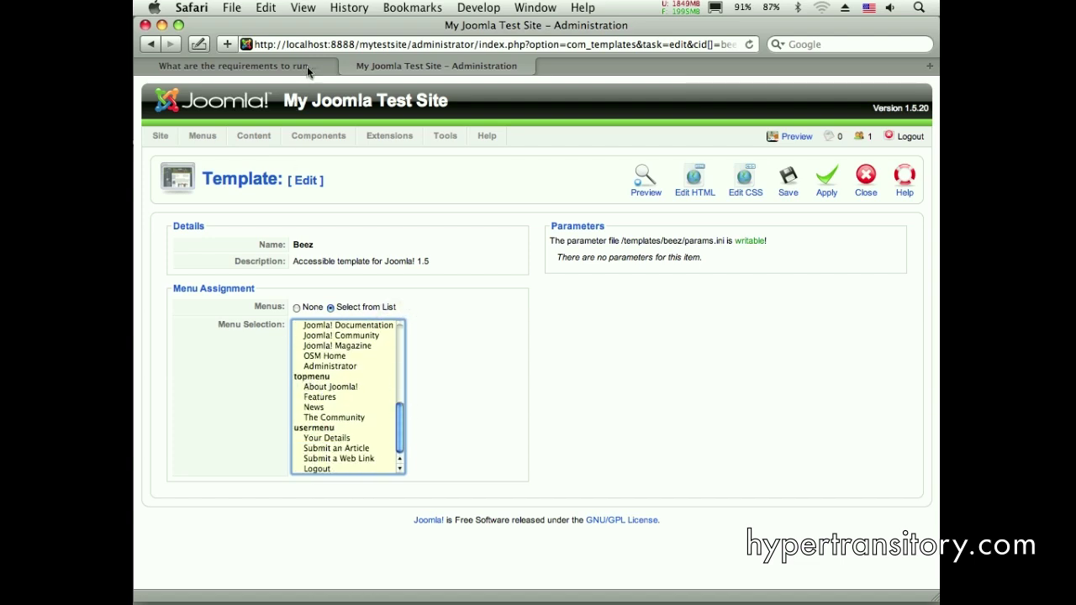
click(342, 389)
click(309, 64)
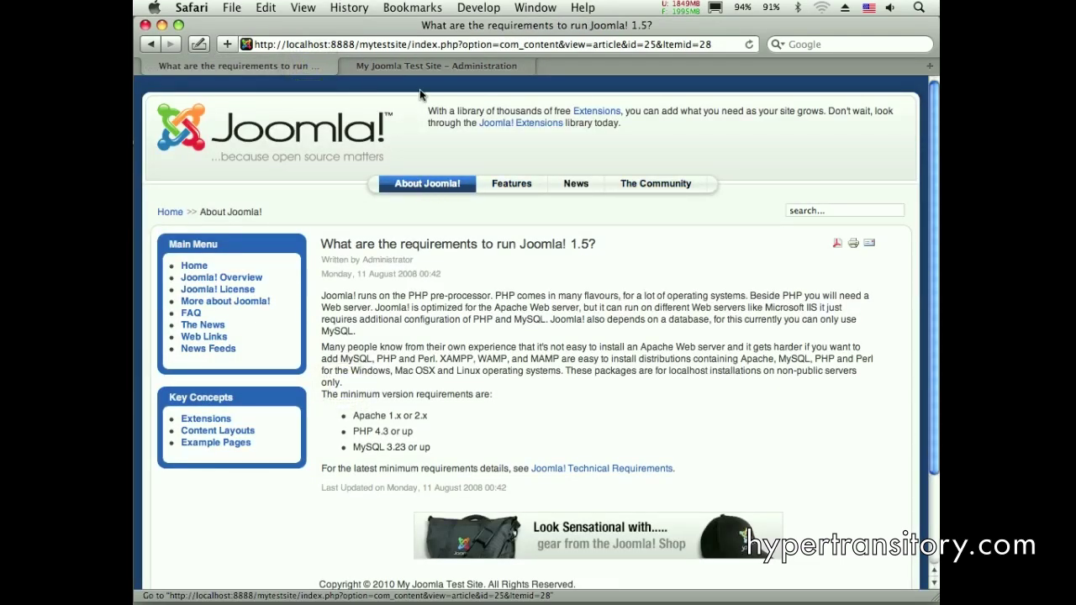
click(433, 67)
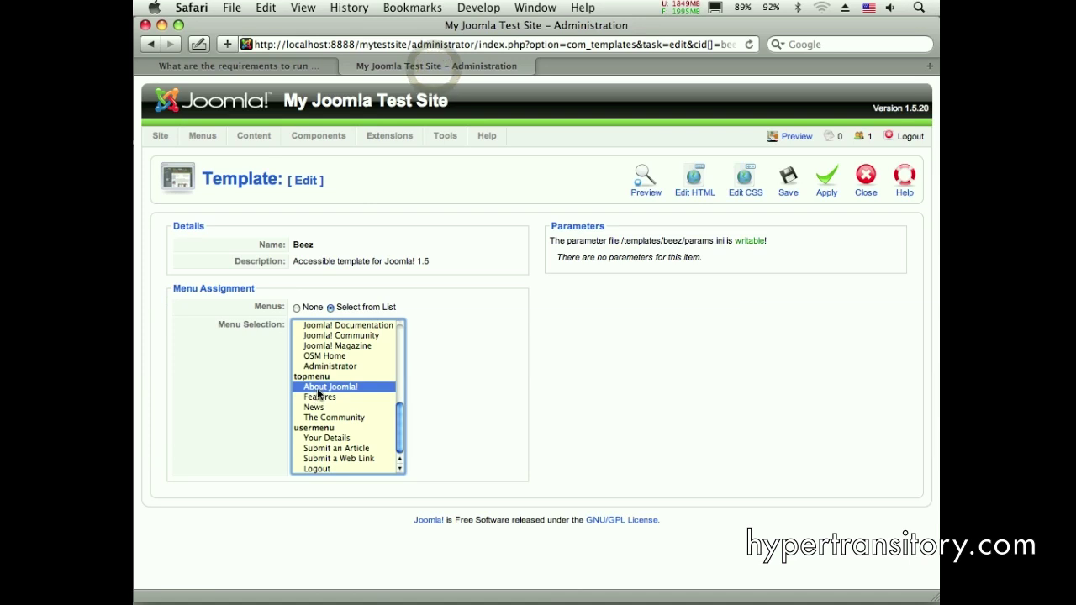
click(788, 178)
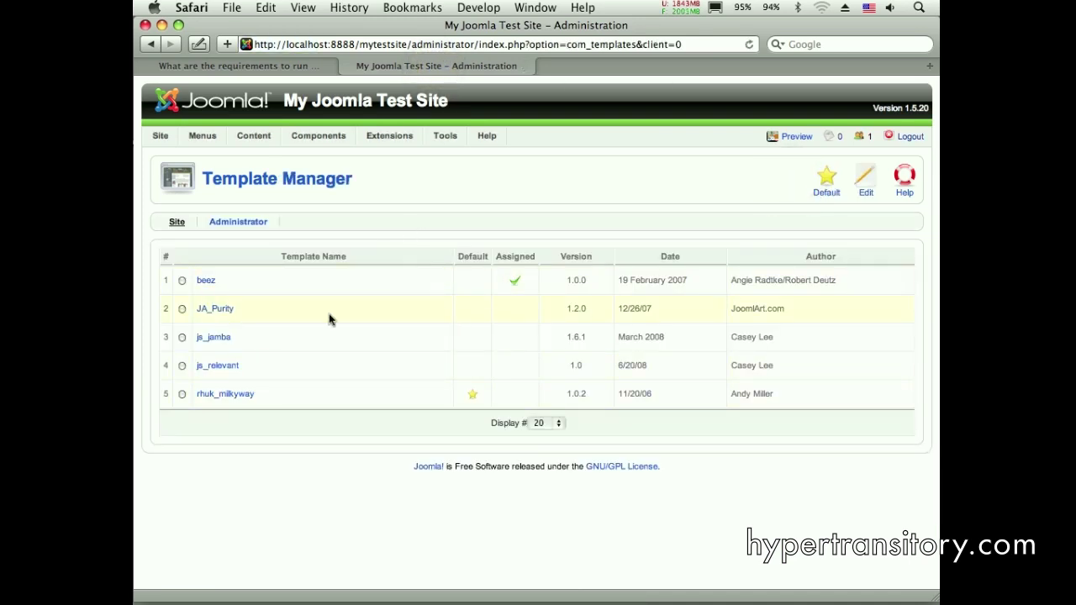
Step: Assign the JA_Purity template to the Features page with Select from List, and save
click(214, 308)
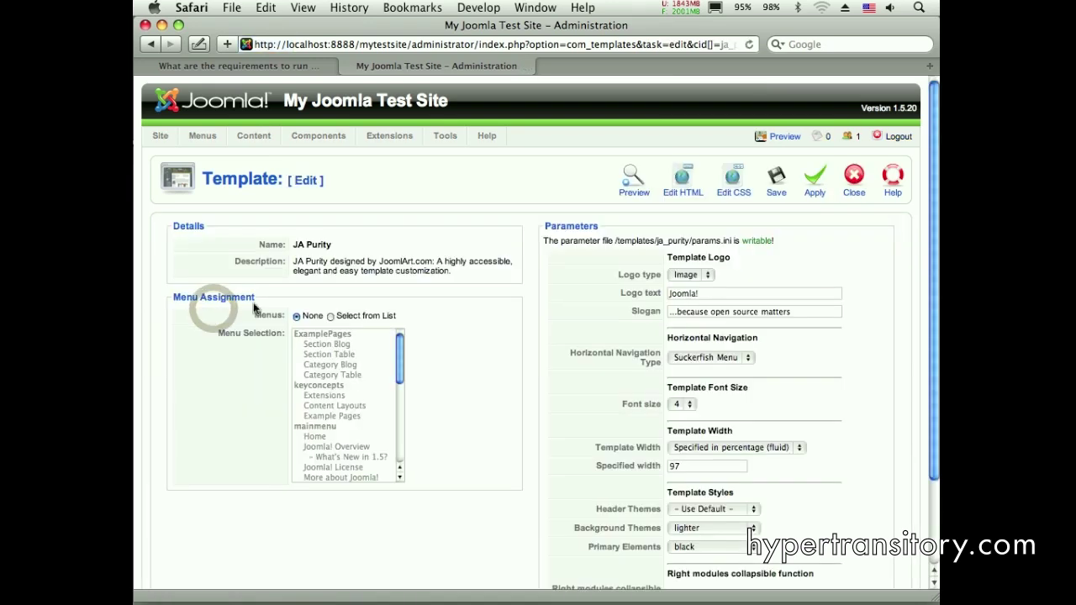
click(329, 318)
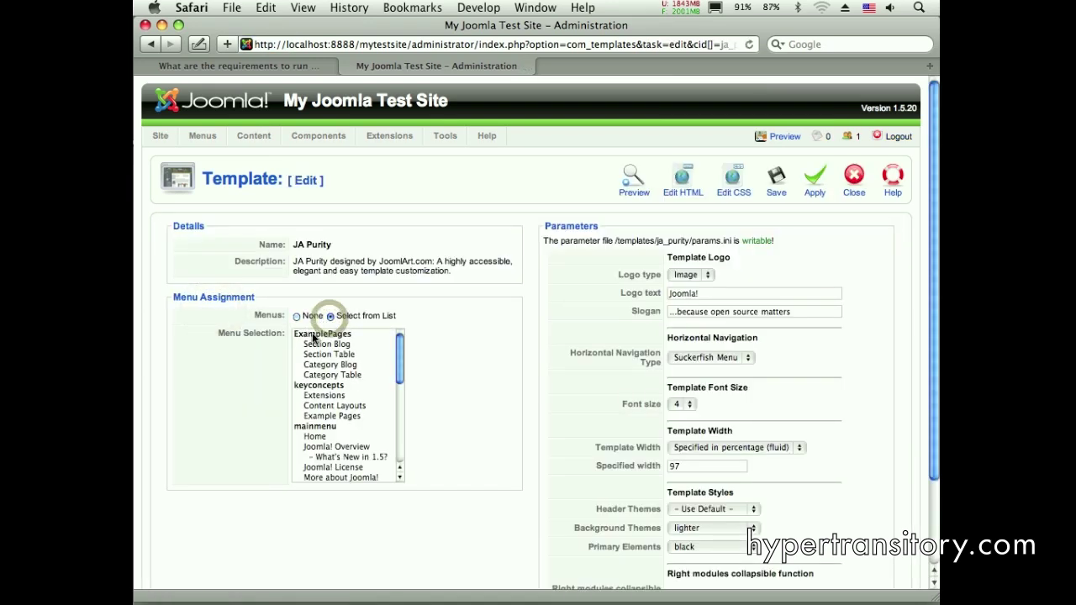
drag(399, 366, 405, 467)
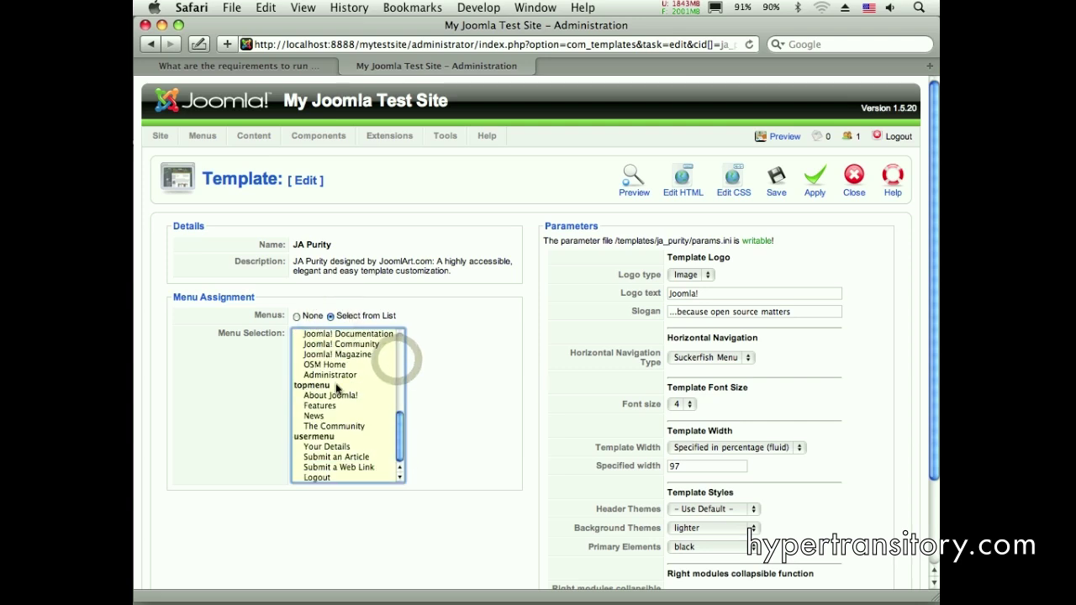
click(324, 407)
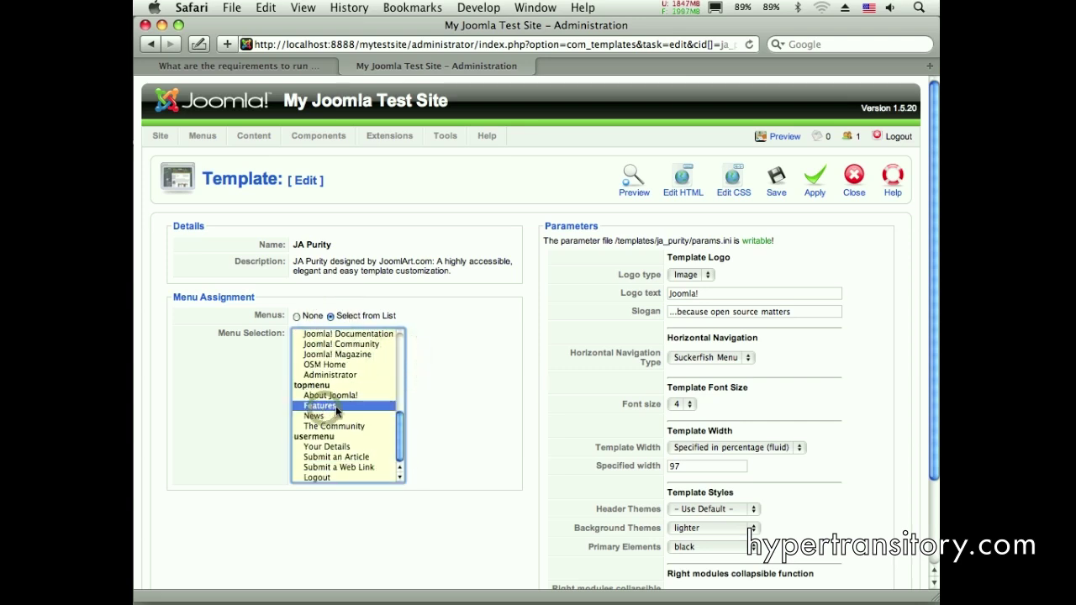
click(777, 180)
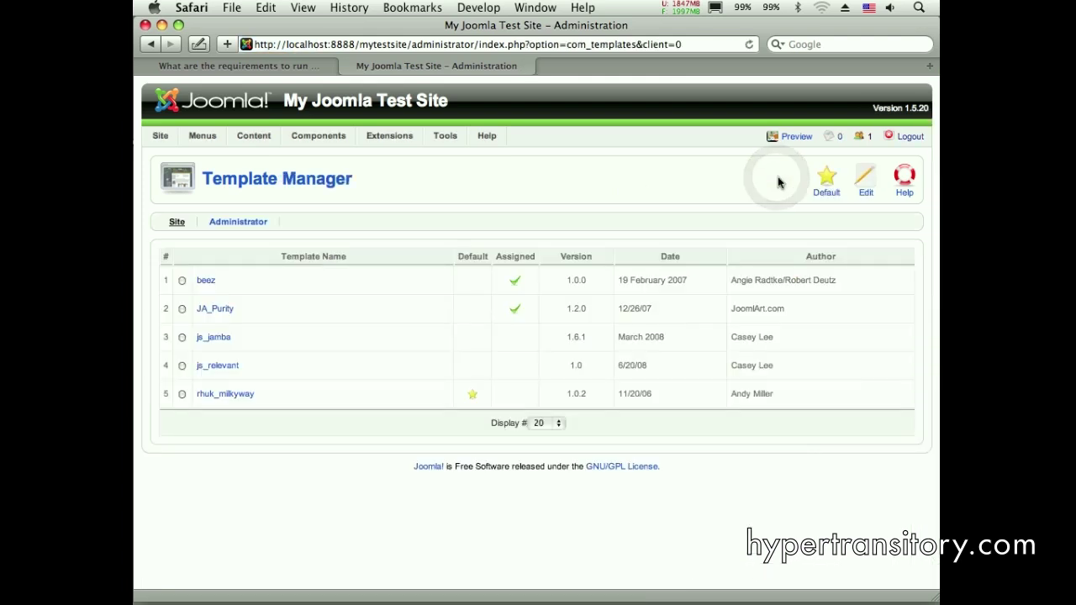
Step: Assign the js_jamba template to the News page with Select from List, and save
click(214, 337)
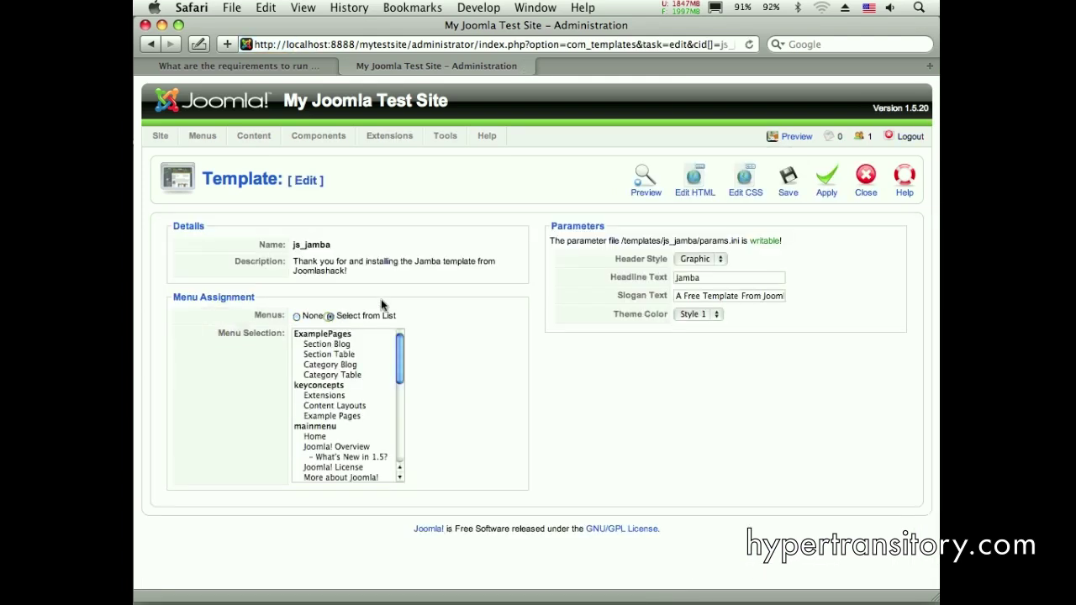
click(331, 316)
drag(397, 344, 403, 440)
click(315, 415)
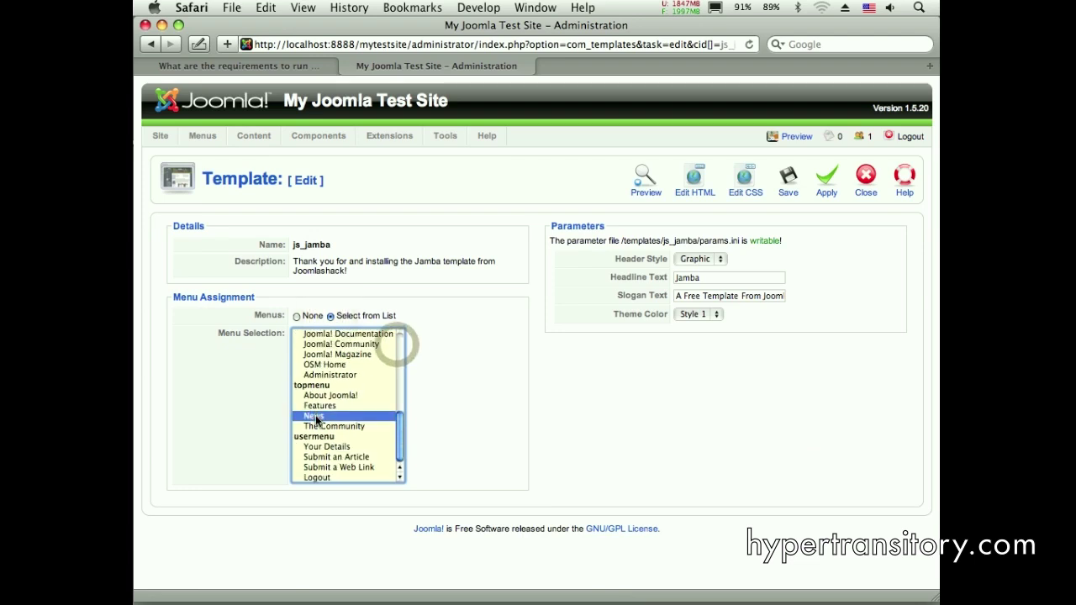
click(786, 180)
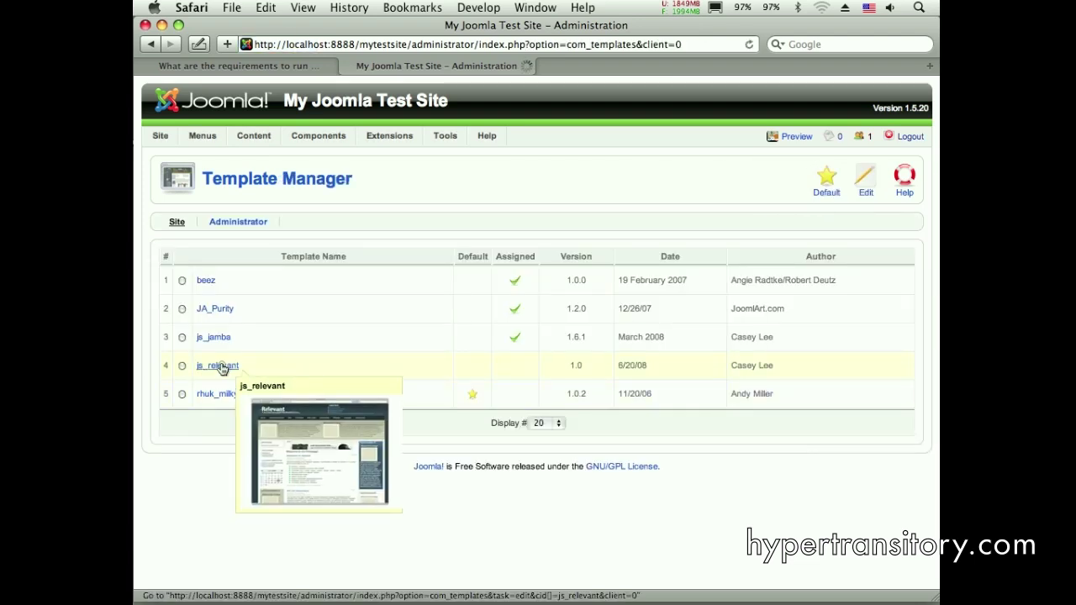
click(223, 365)
Step: Set js_relevant's menus to Select from List, choose The Community under topmenu, and save
click(330, 316)
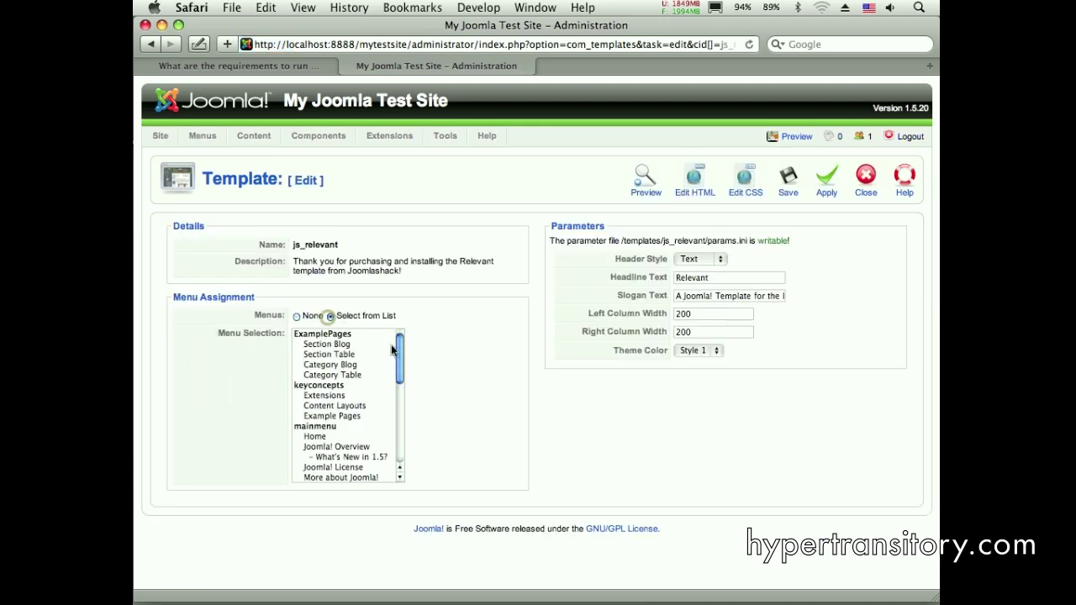
drag(397, 346, 400, 454)
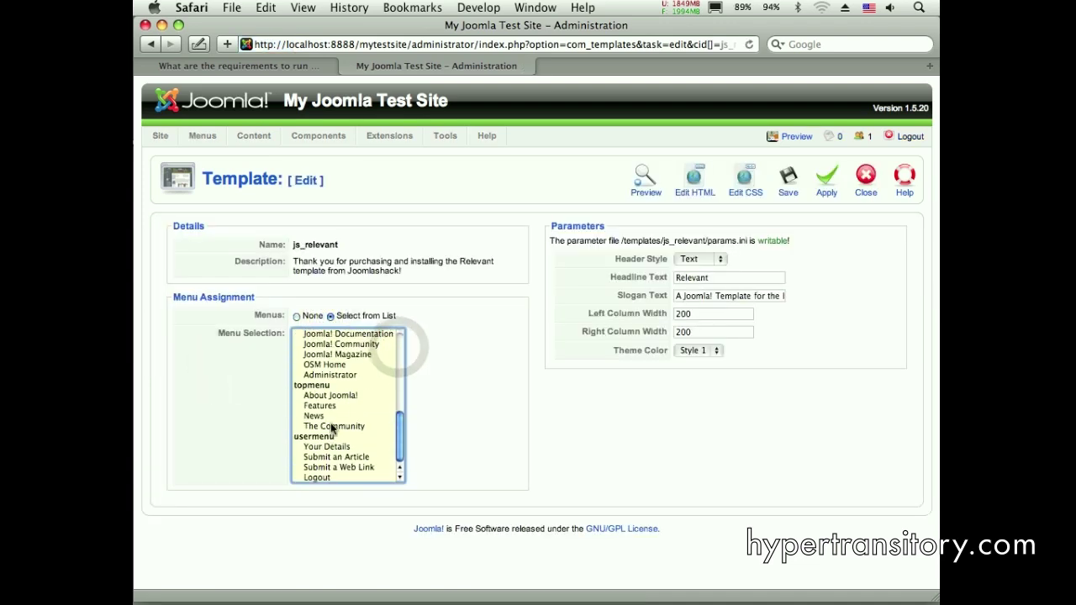
click(334, 429)
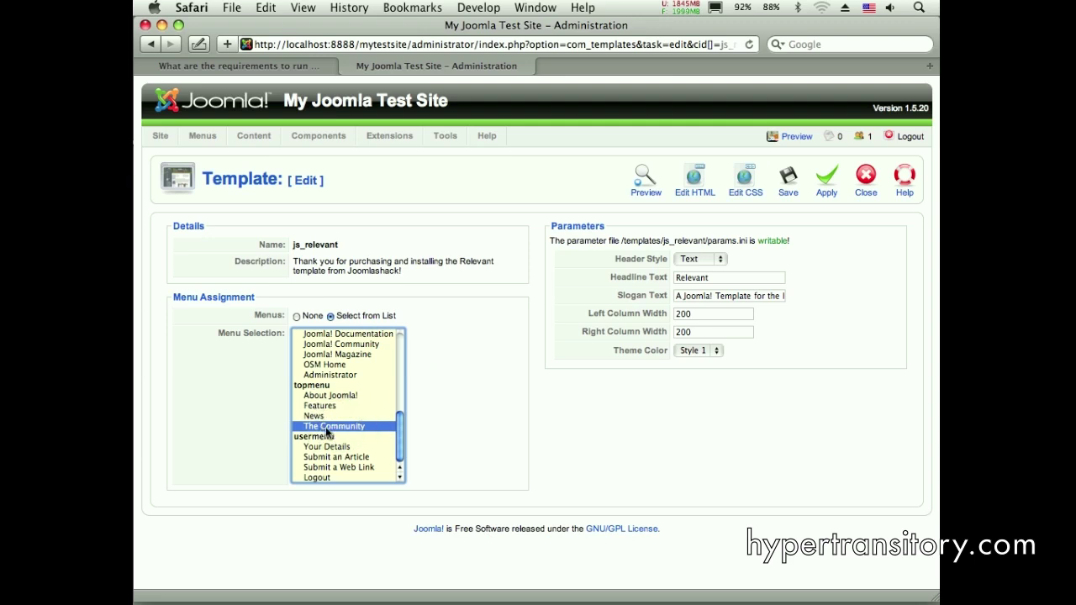
click(788, 178)
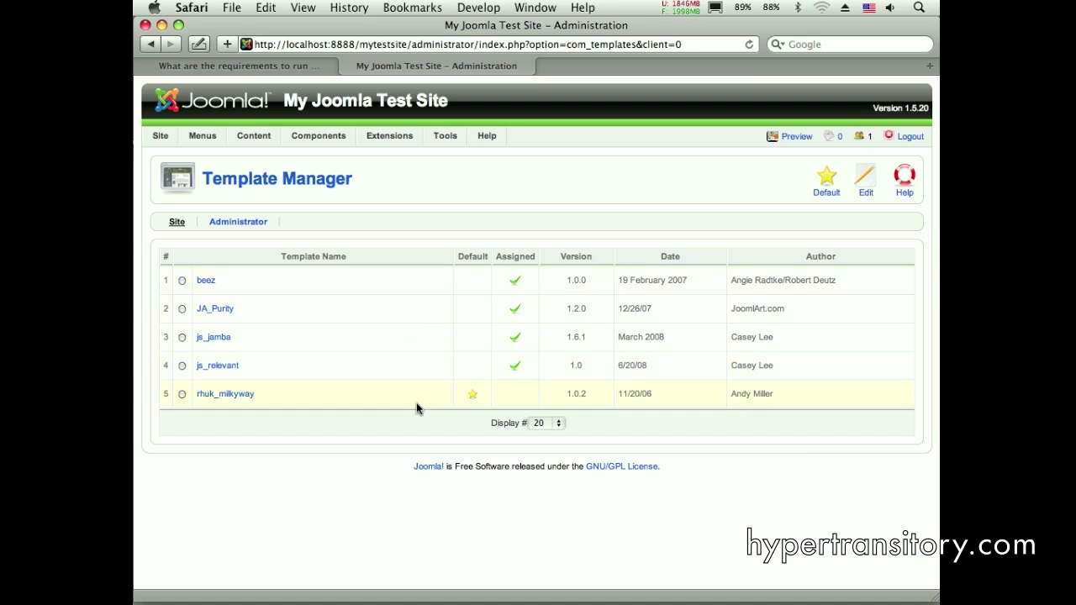
Step: Review the Article Manager and Template Manager lists, then return to the front-end site tab
mouse_move(241, 140)
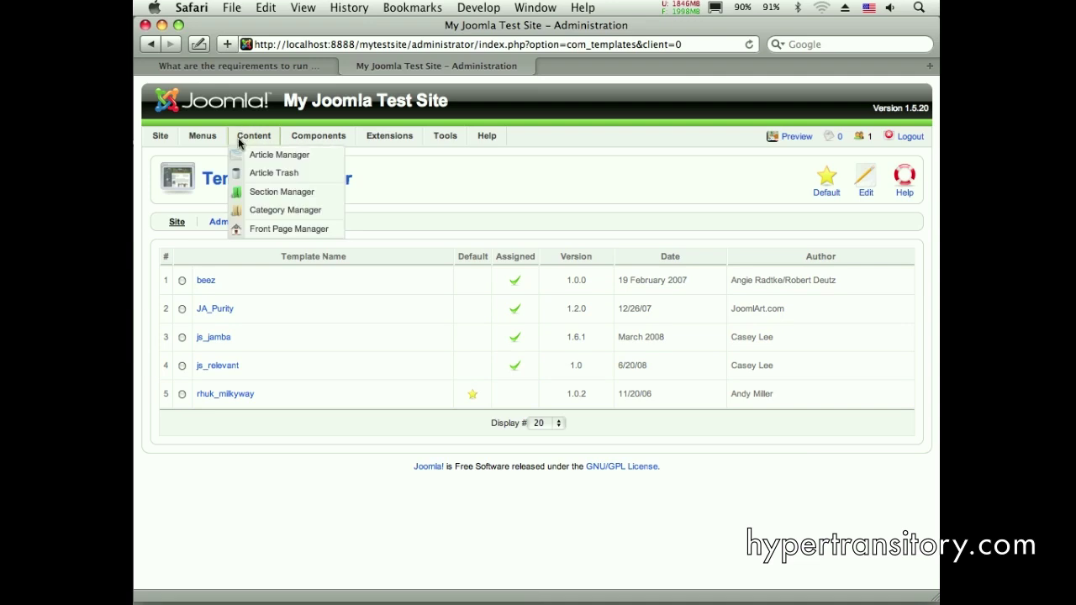
click(266, 156)
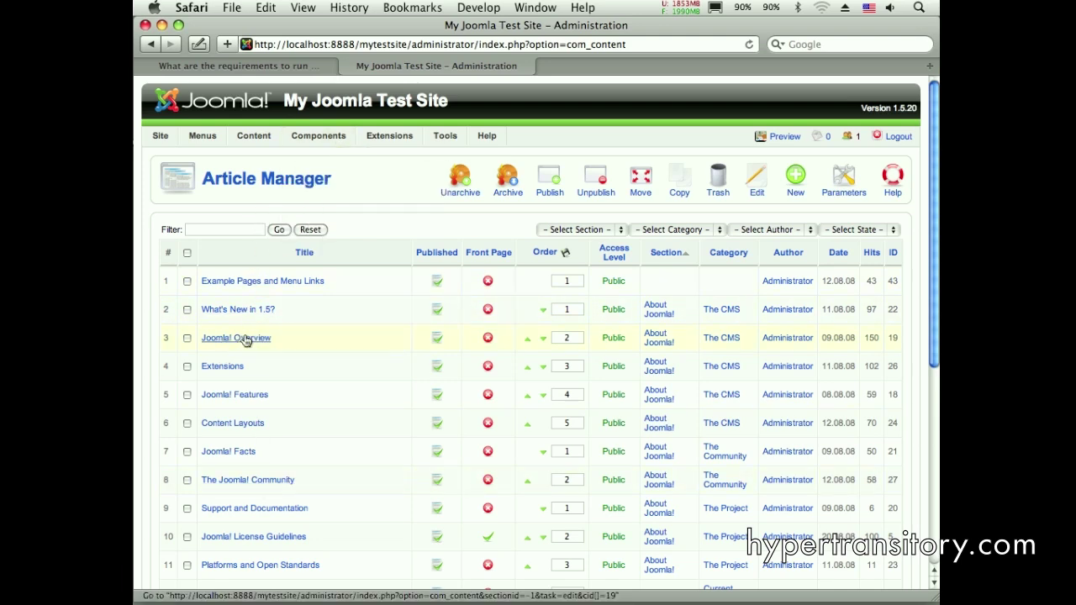
mouse_move(389, 139)
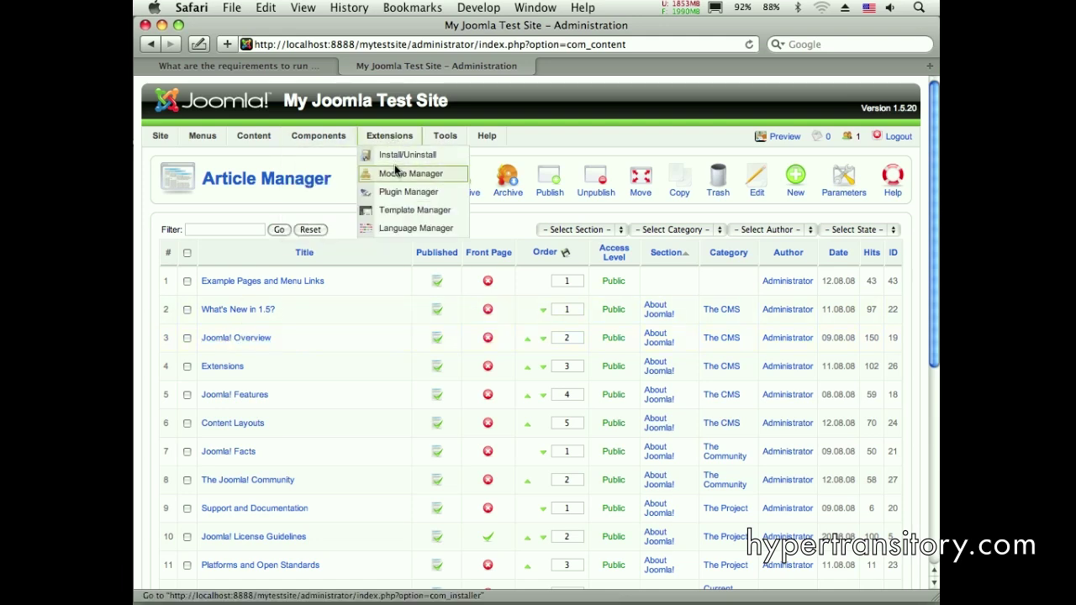
click(403, 211)
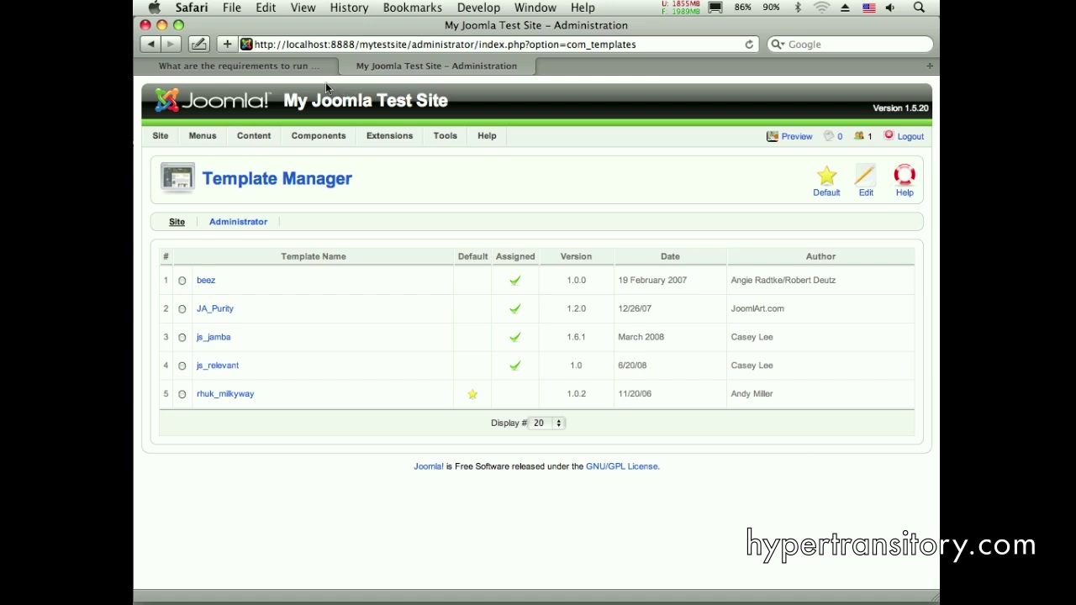
click(308, 67)
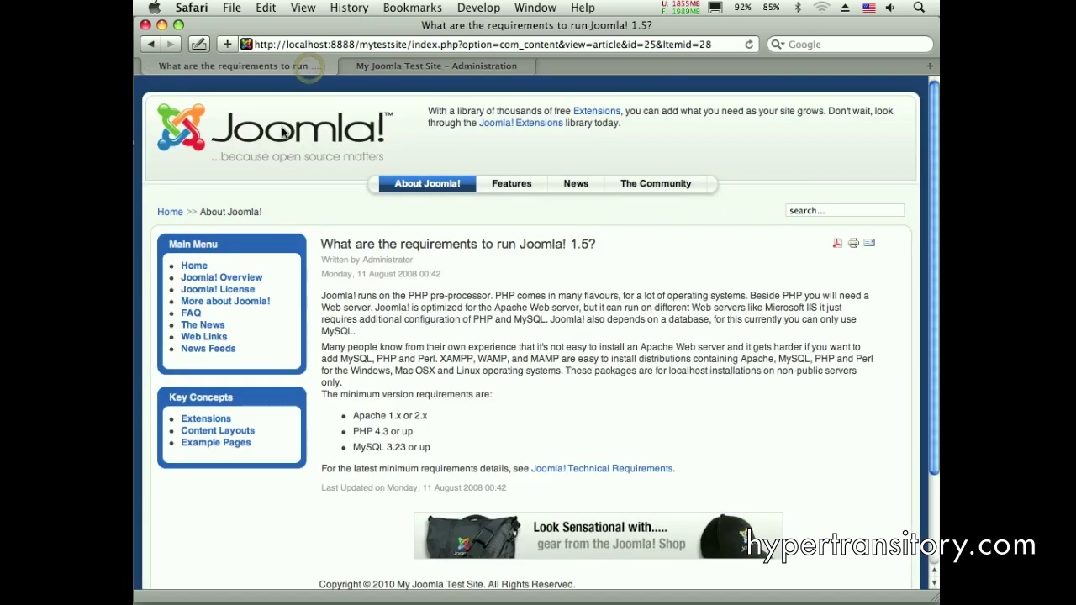
Step: Check About Joomla! (Beez), Features (JA Purity), News (Jamba) and The Community (Relevant) on the front end
click(168, 215)
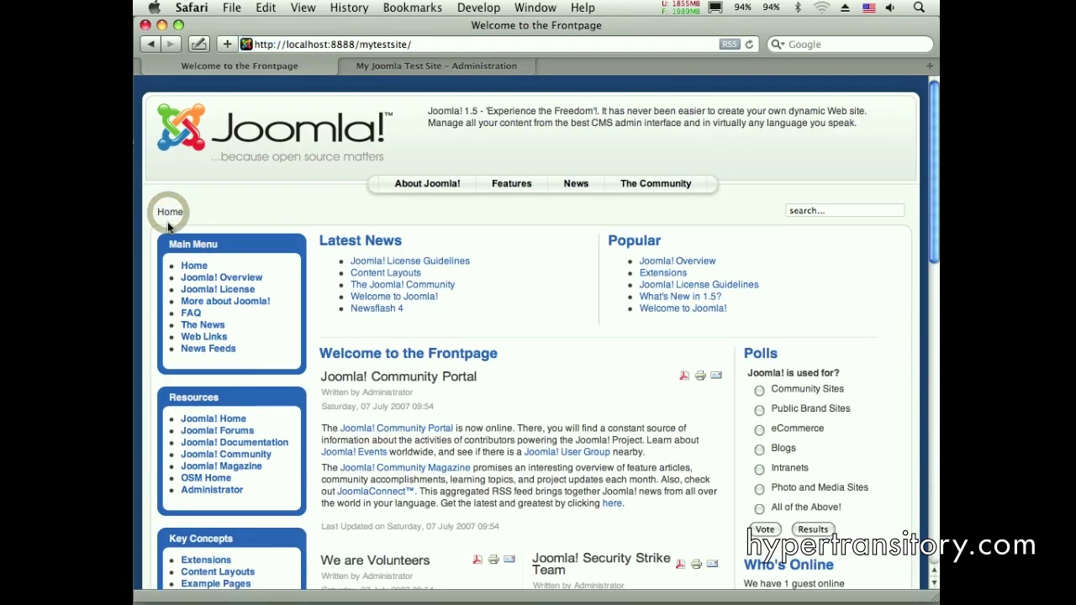
click(430, 186)
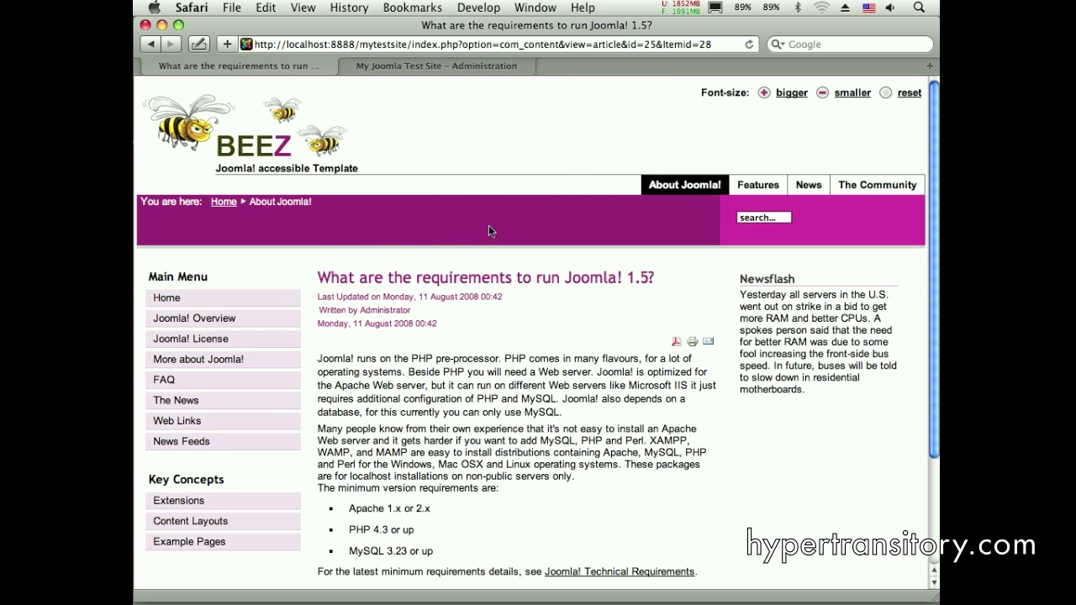
click(759, 187)
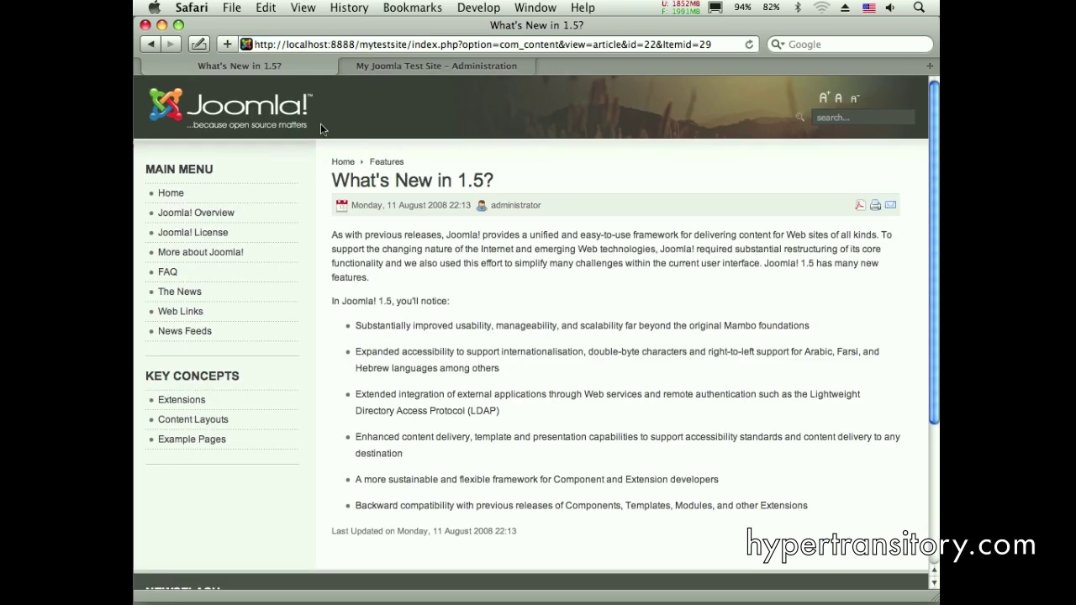
click(198, 112)
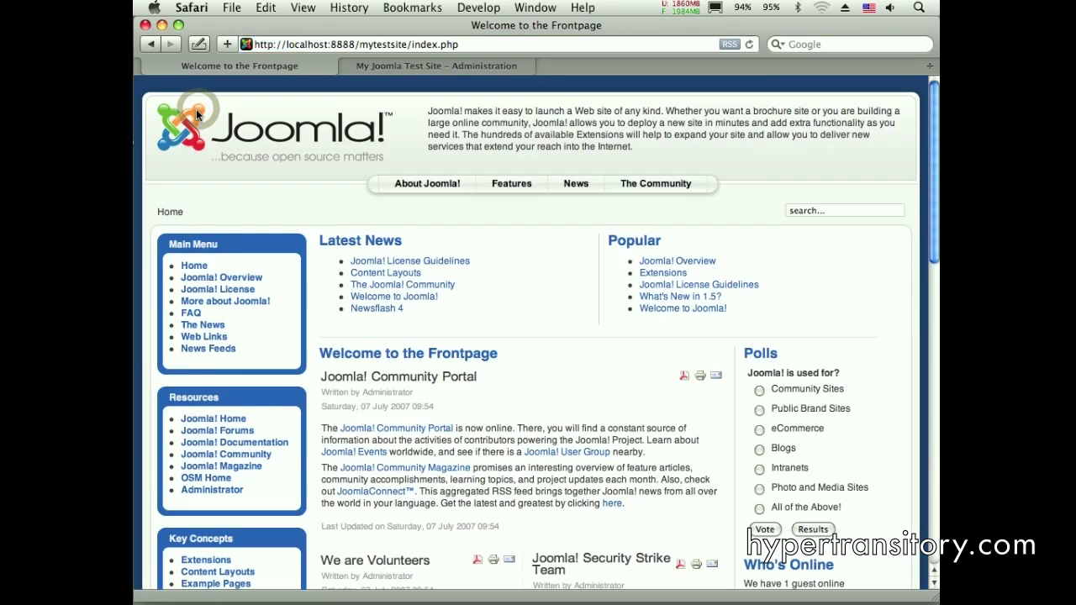
click(573, 186)
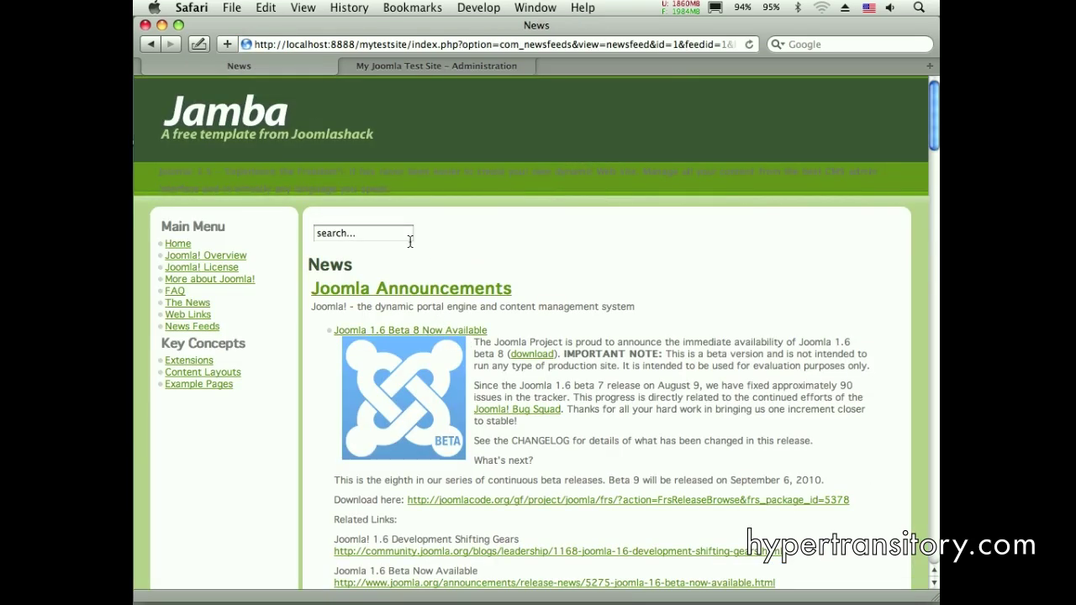
click(149, 44)
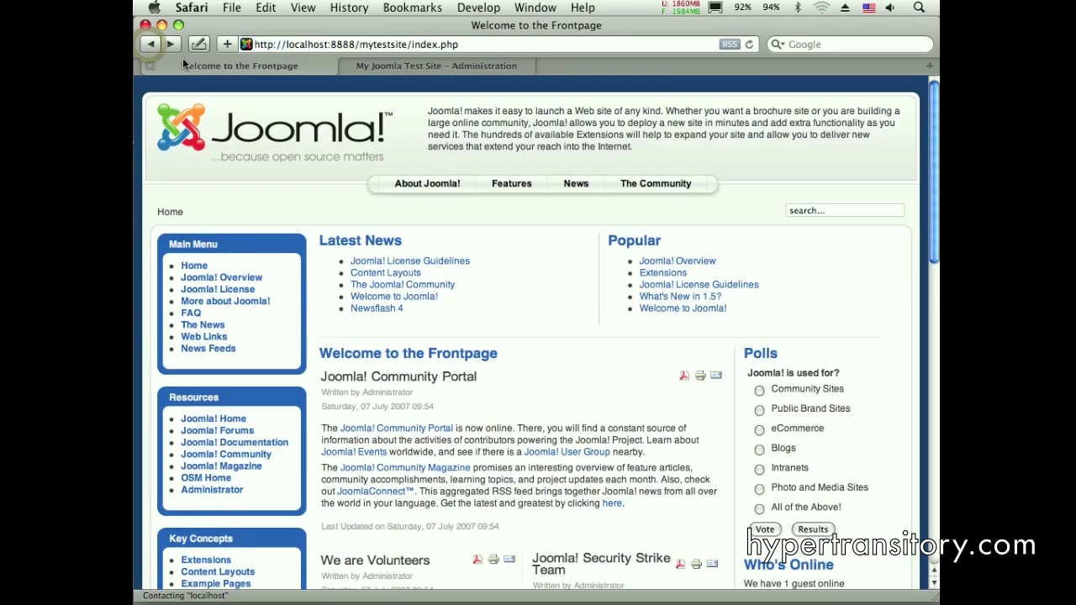
click(658, 185)
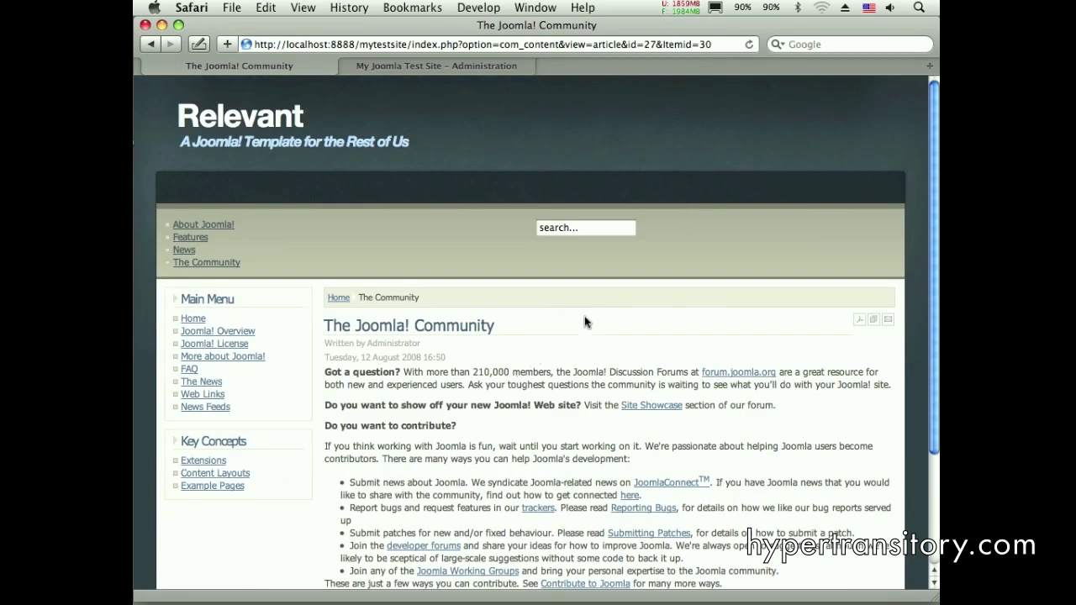
click(209, 123)
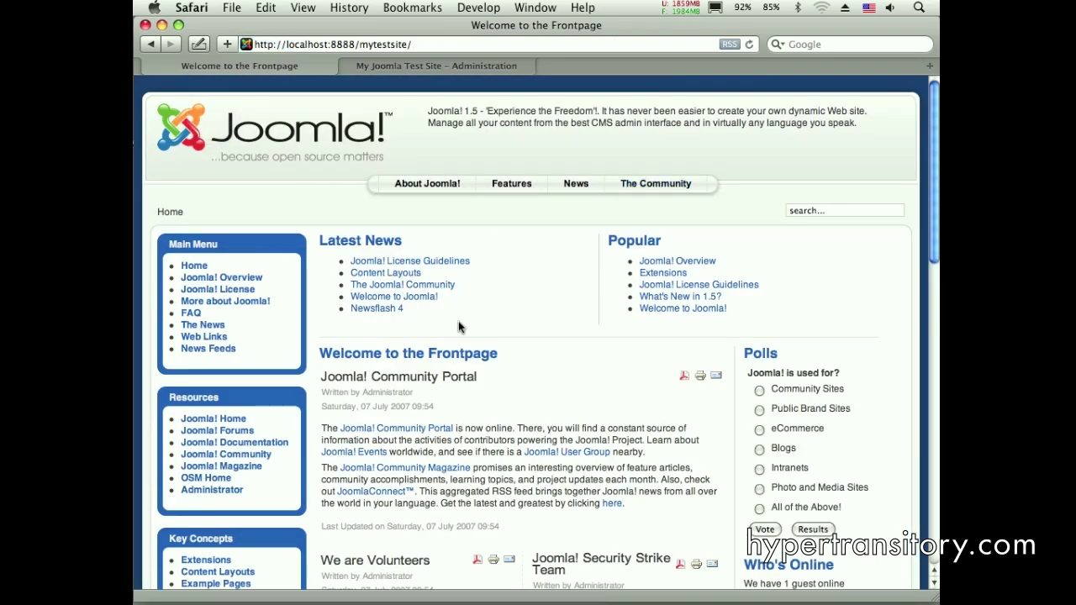
mouse_move(931, 238)
mouse_down()
mouse_move(932, 317)
mouse_move(931, 238)
mouse_up()
drag(934, 181, 932, 243)
scroll(925, 202, up, 4)
scroll(925, 202, down, 5)
scroll(927, 202, down, 2)
scroll(933, 198, up, 5)
drag(935, 188, 925, 353)
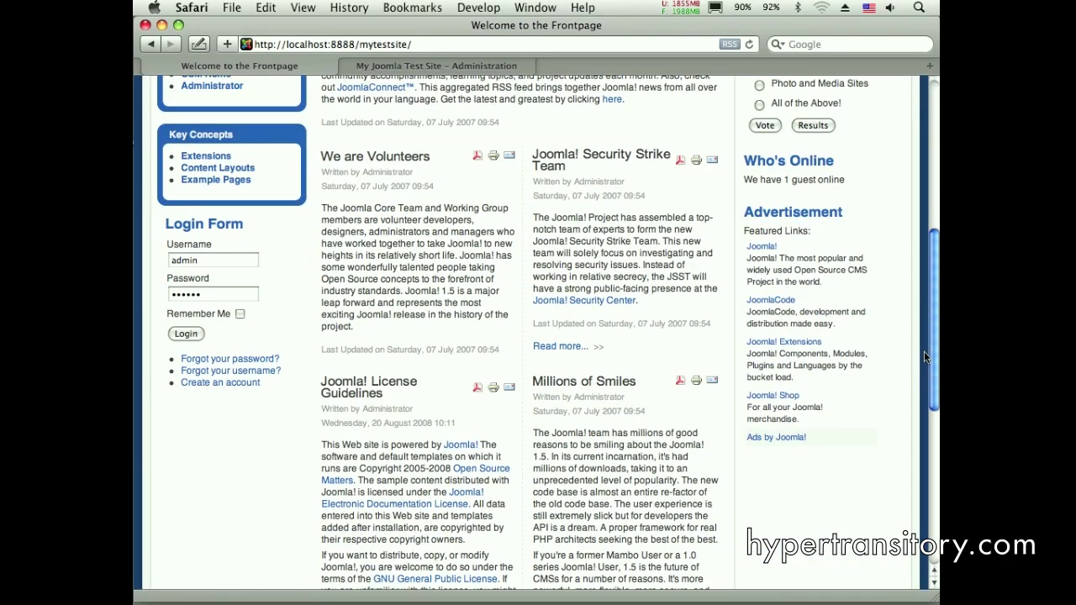
scroll(924, 357, up, 5)
click(513, 184)
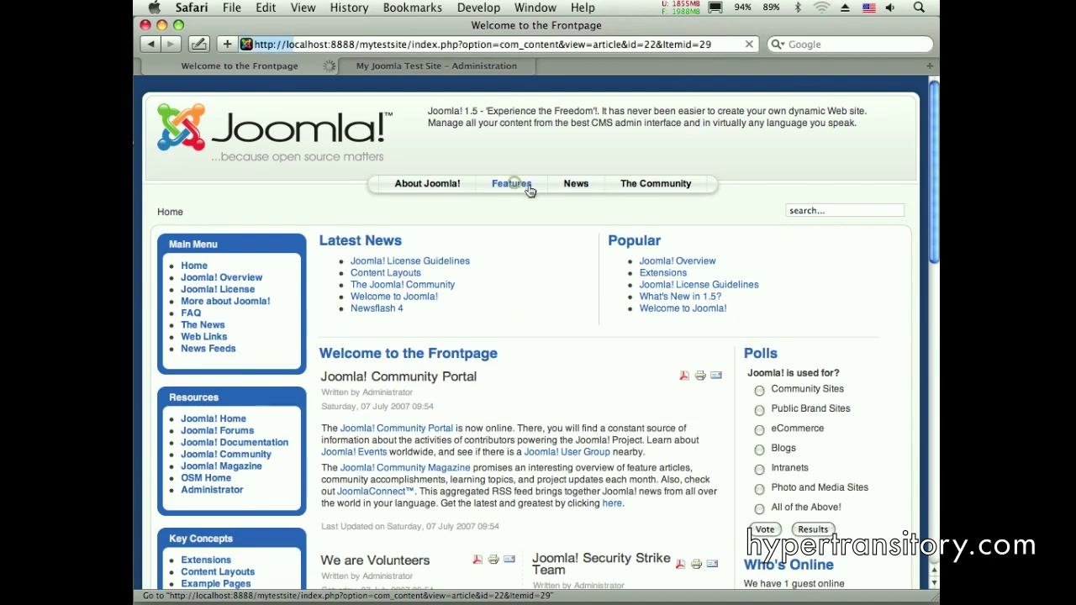
click(166, 44)
click(642, 184)
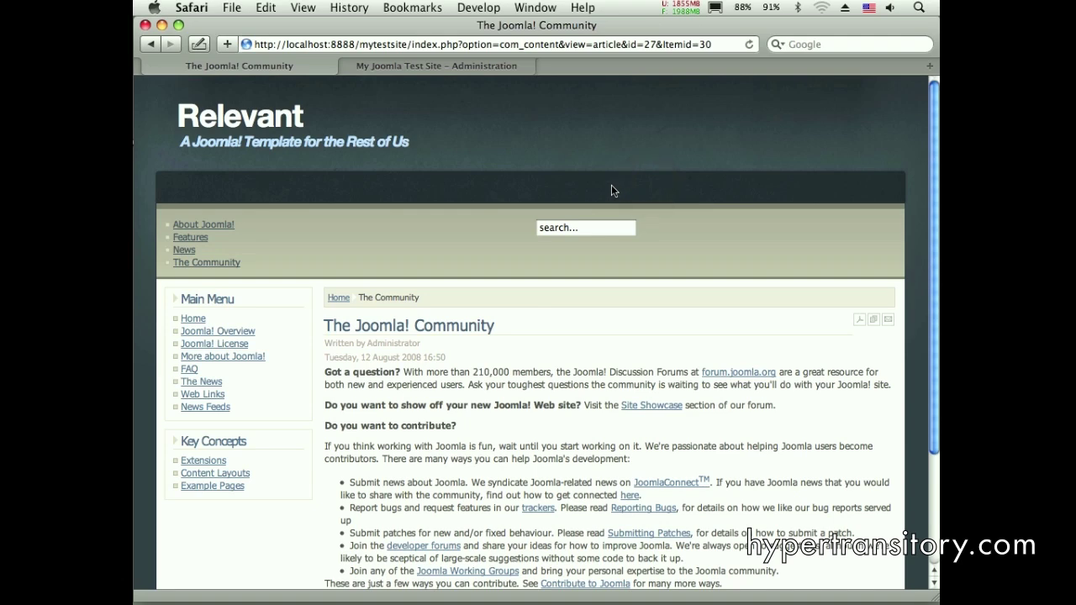
click(149, 44)
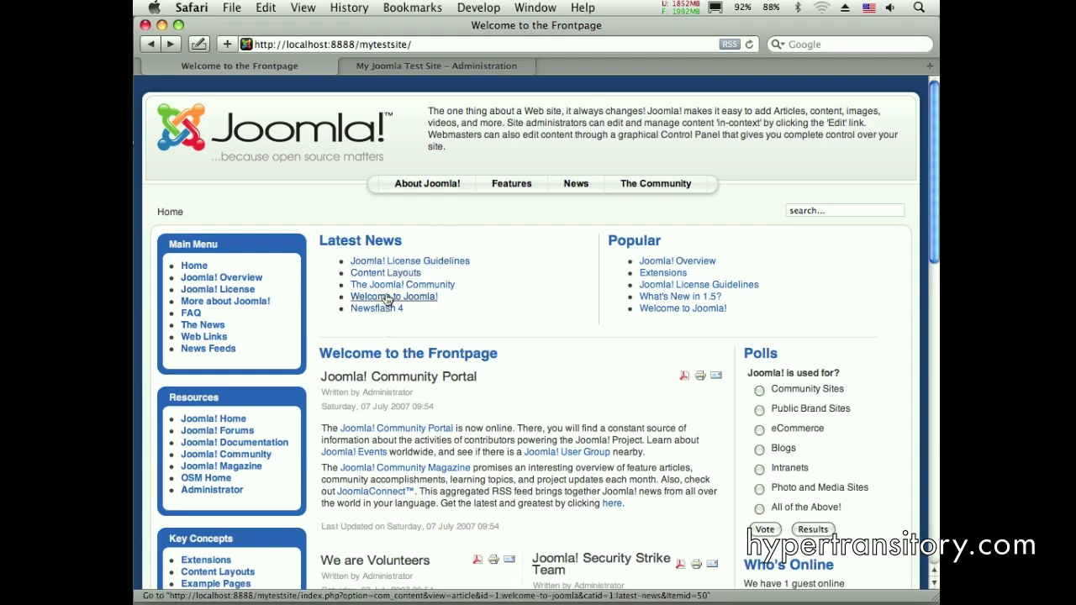
click(433, 66)
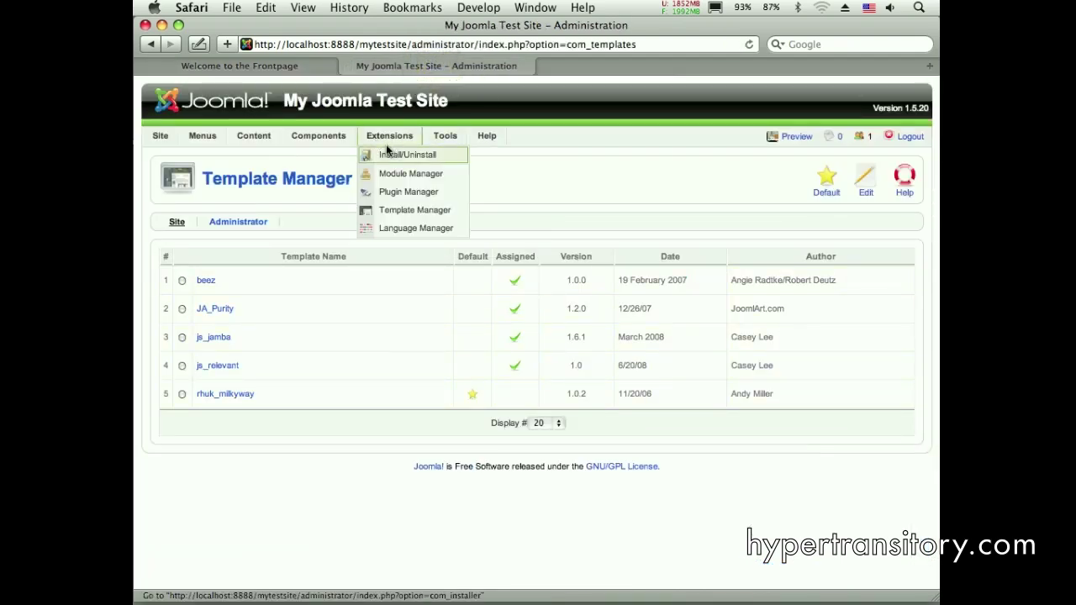
Step: Open Menus > Example Pages to list its Section and Category menu items
mouse_move(333, 148)
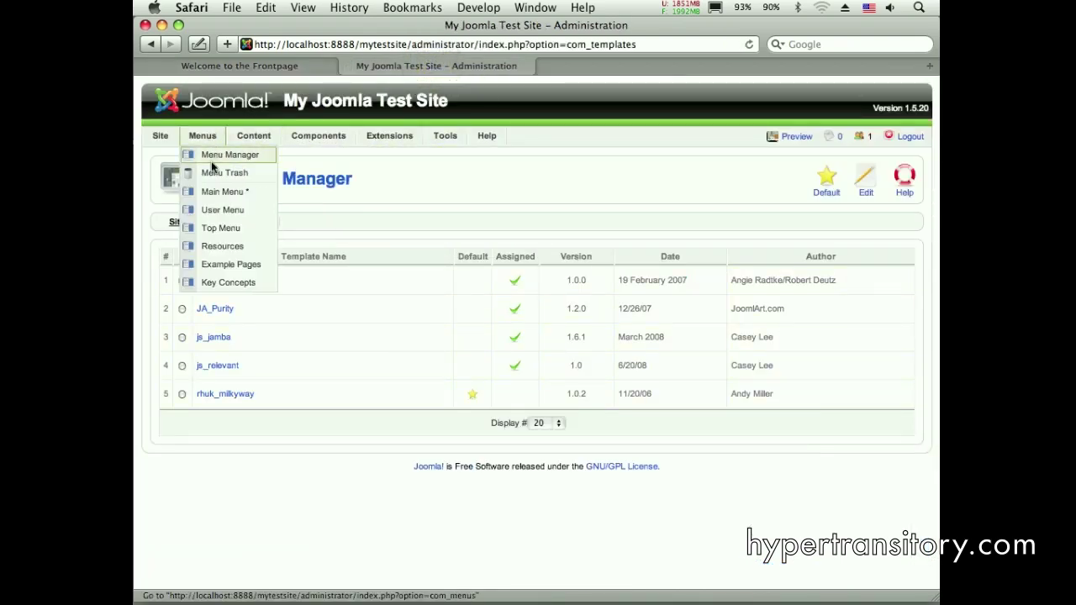
mouse_move(249, 141)
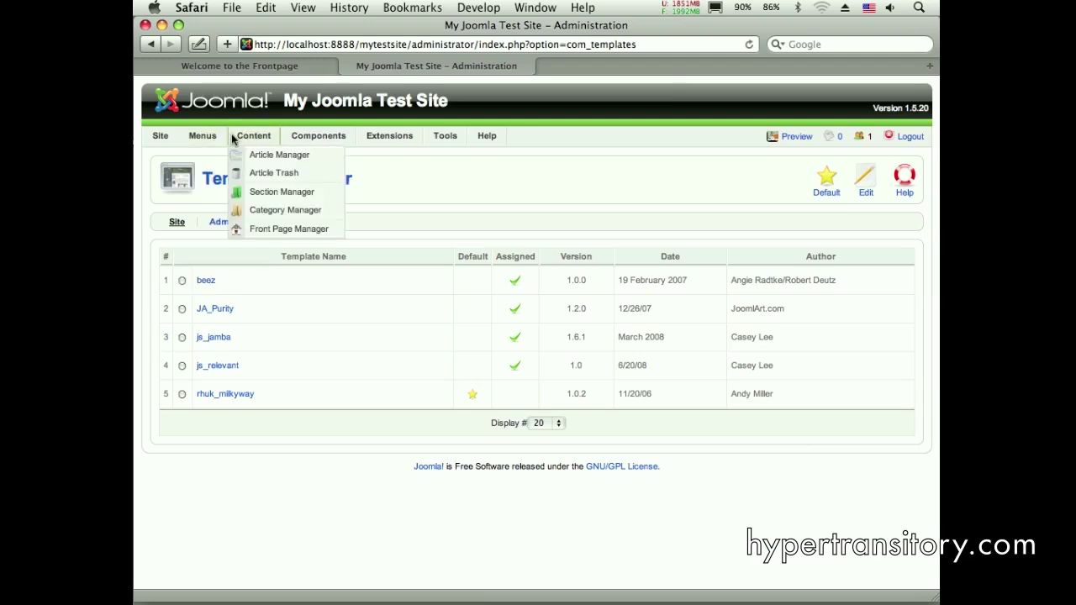
mouse_move(208, 157)
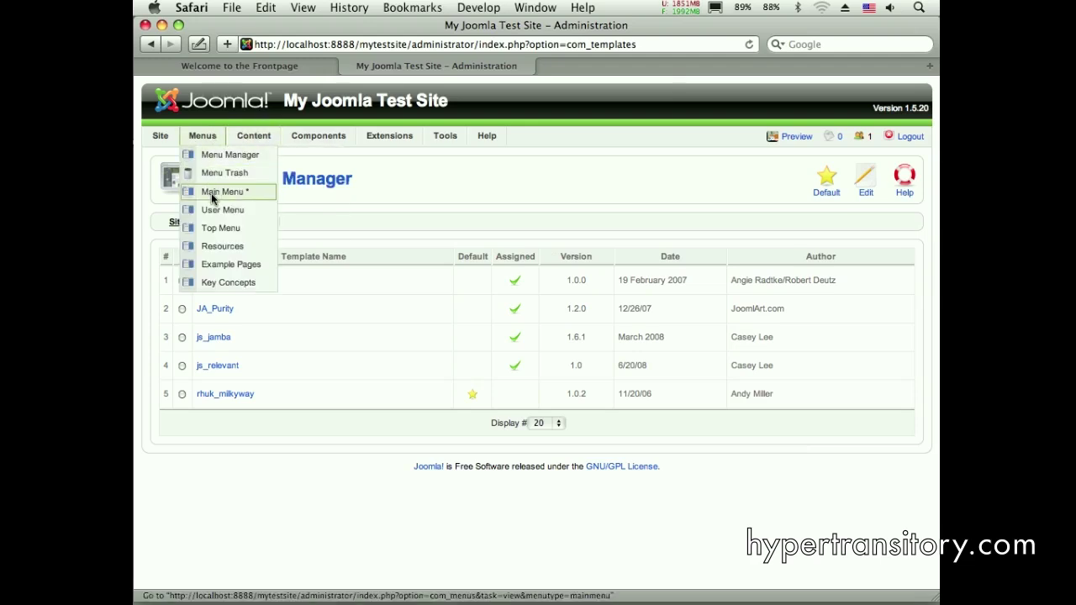
click(228, 263)
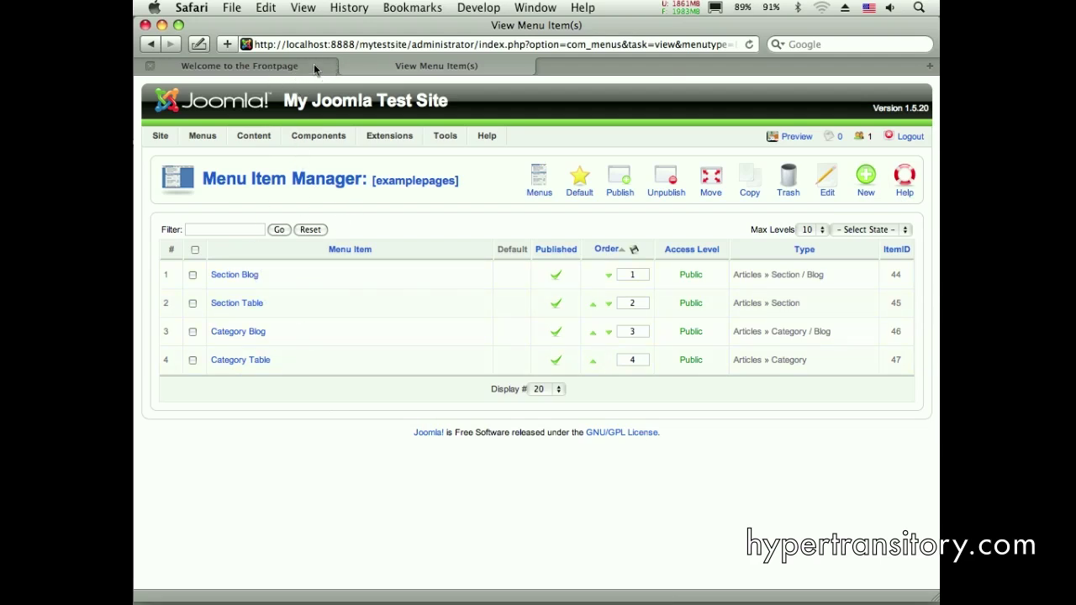
Step: Open JA_Purity from the Template Manager, confirm its Features menu assignment, and close without saving
mouse_move(392, 138)
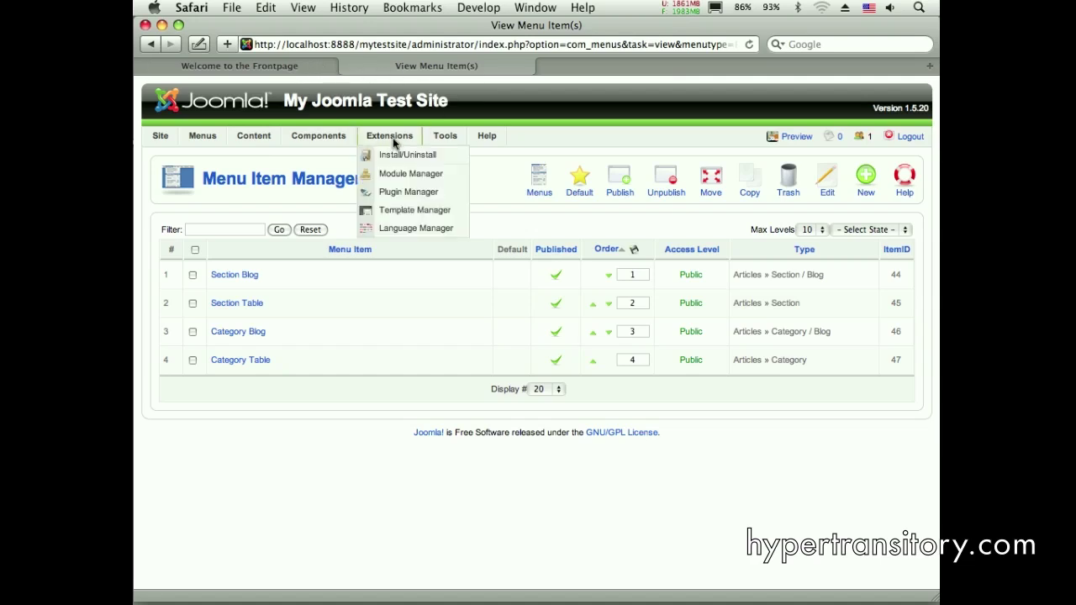
click(406, 211)
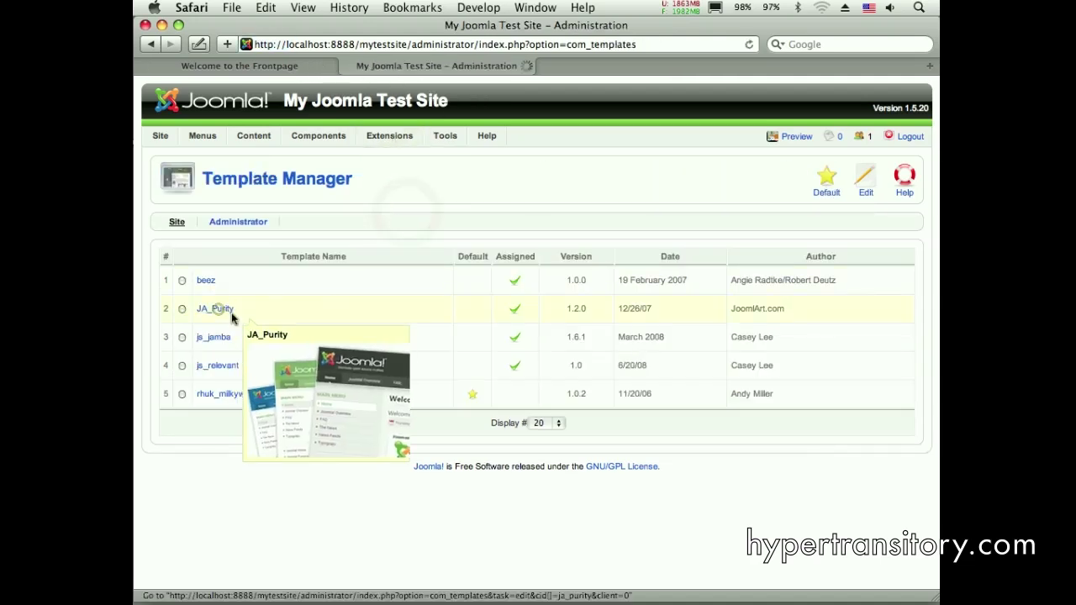
click(217, 309)
click(401, 405)
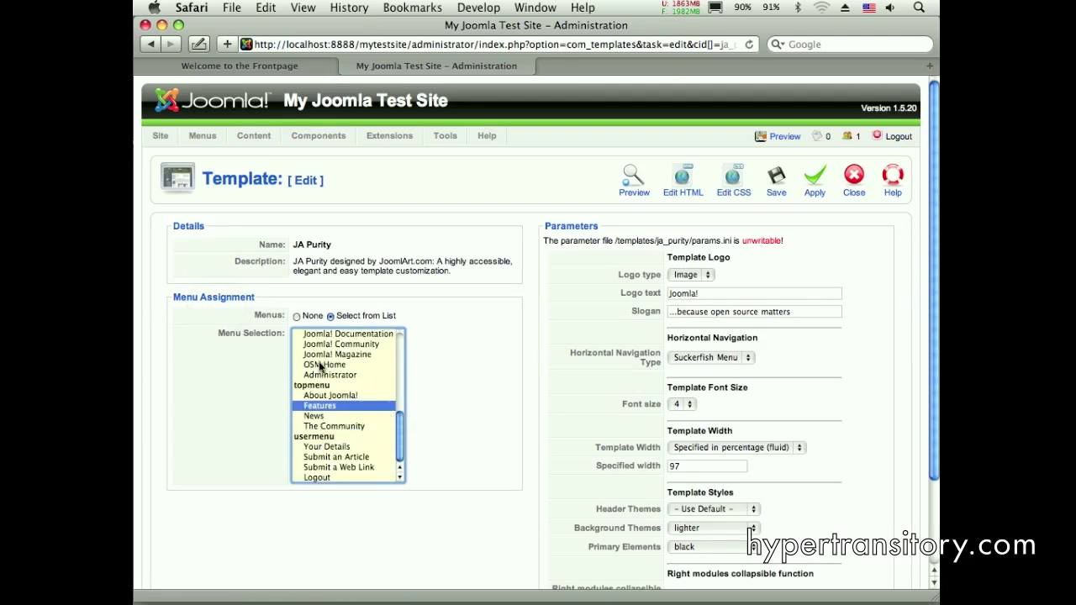
drag(402, 425, 402, 345)
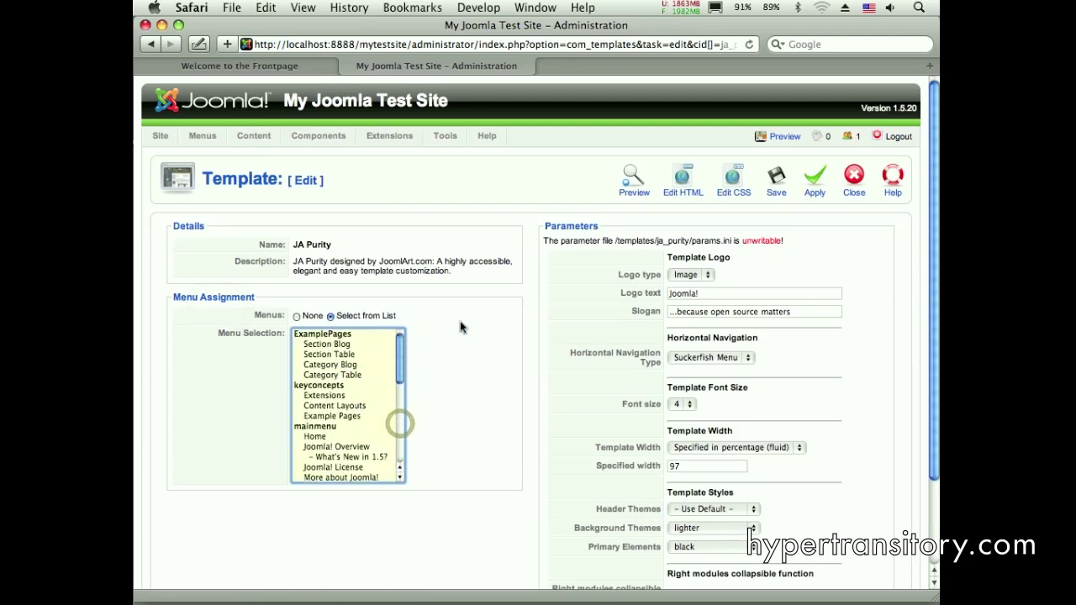
click(855, 177)
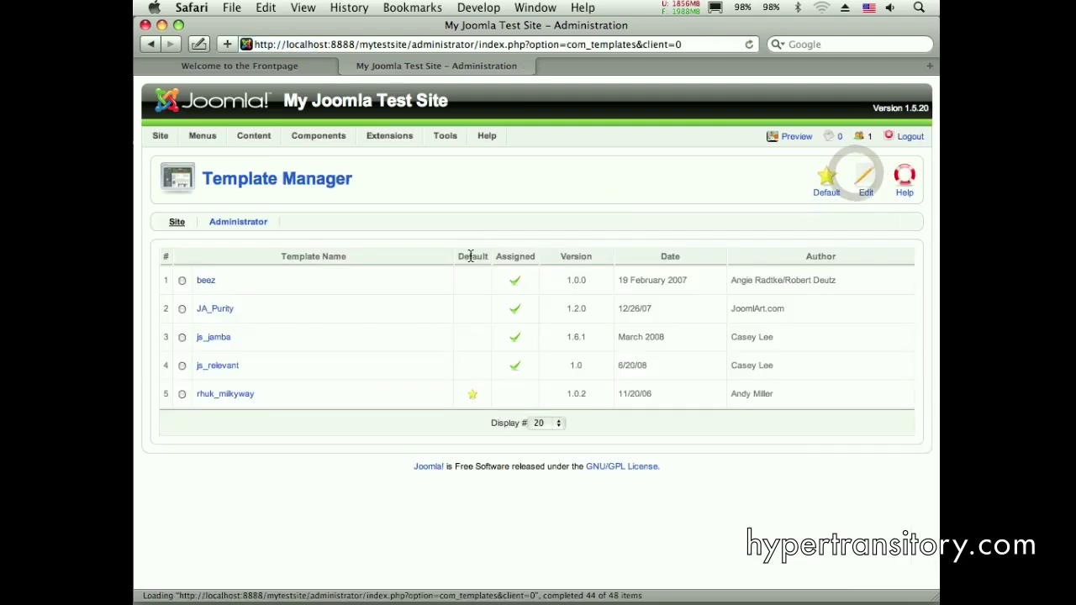